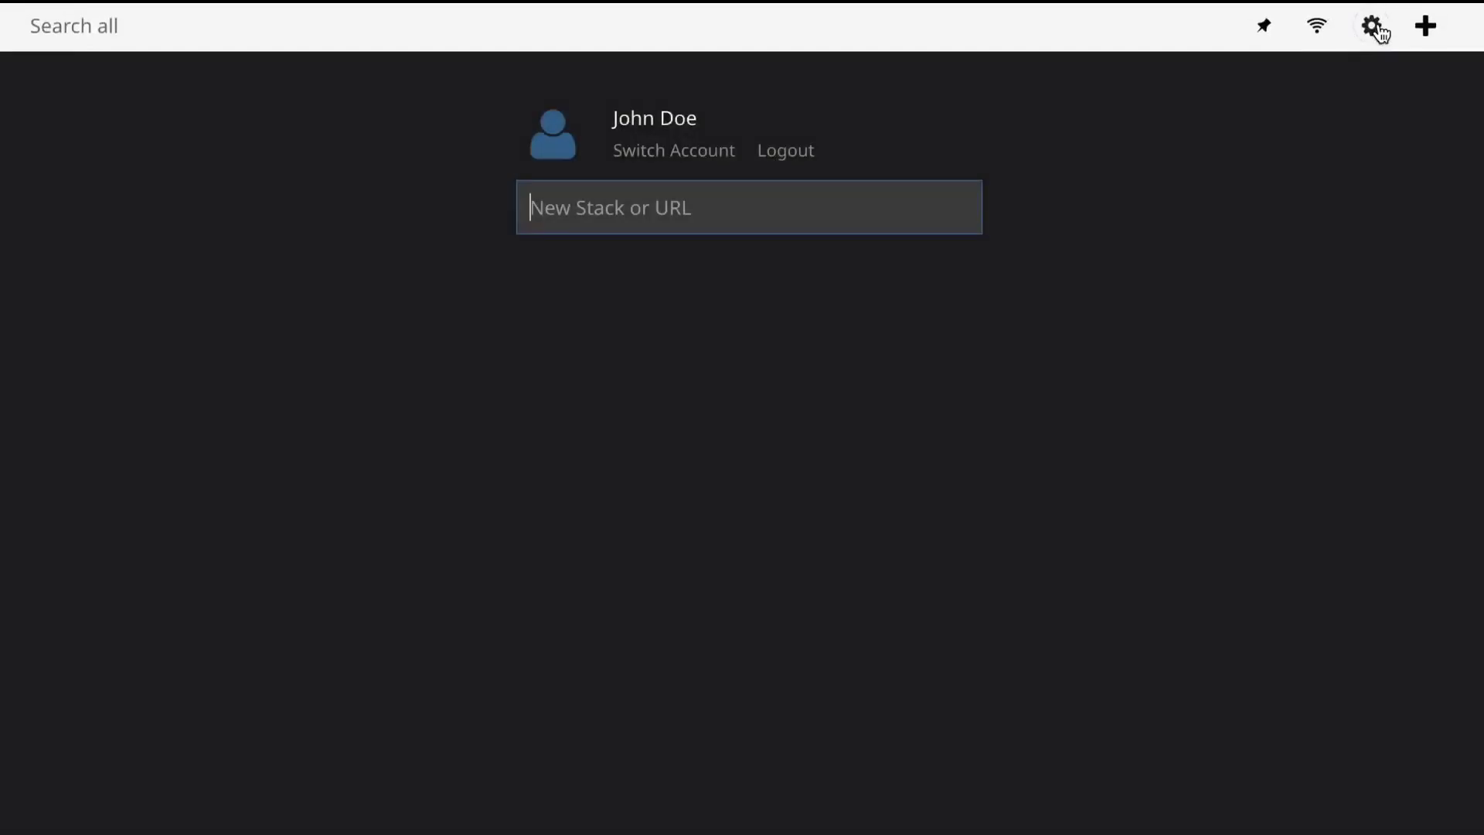
From Webcull Settings, import the 105-item bookmarks_1_1_23.html bookmark file
left_click(1381, 33)
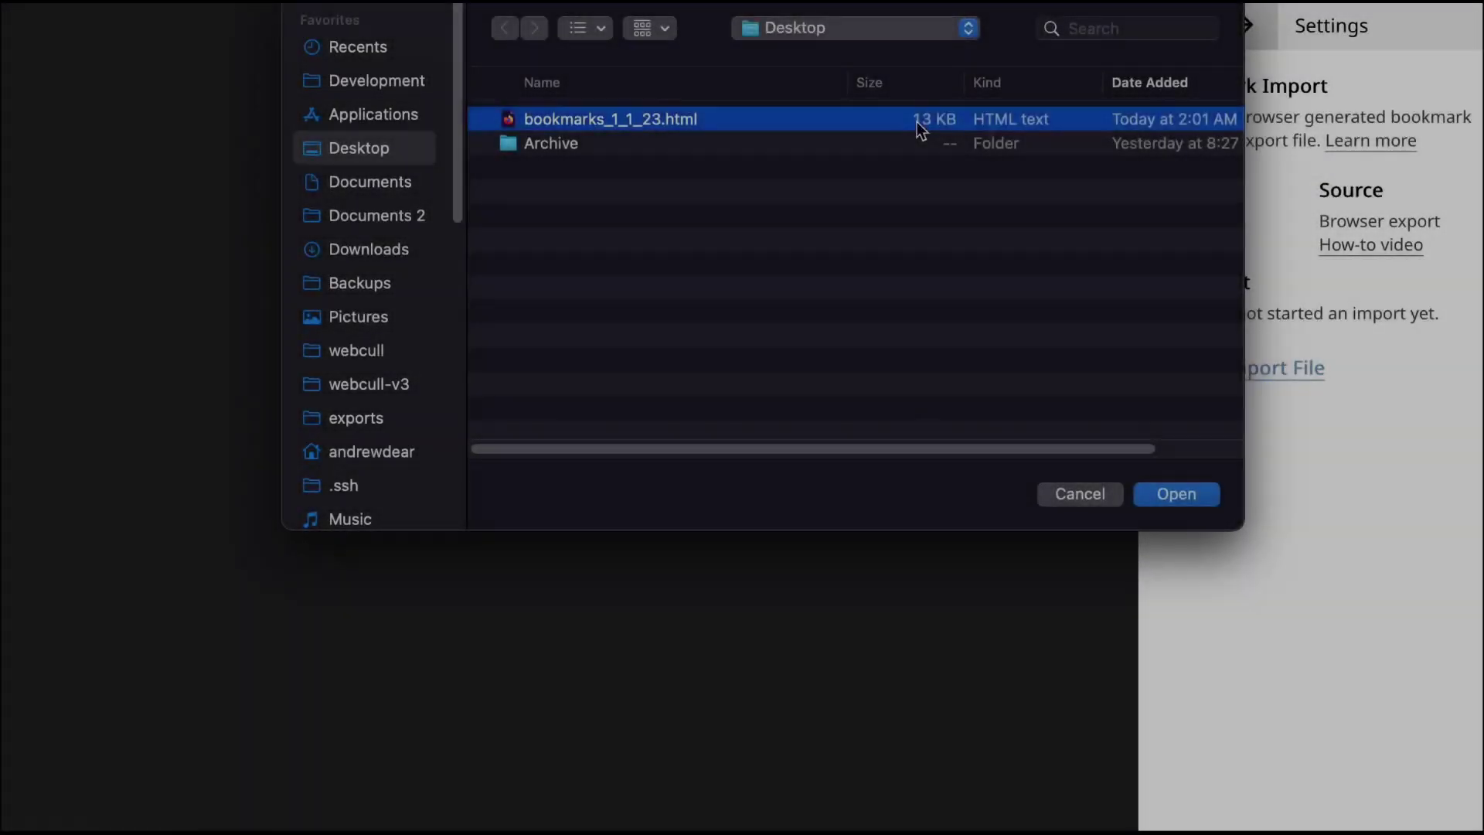
double_click(917, 122)
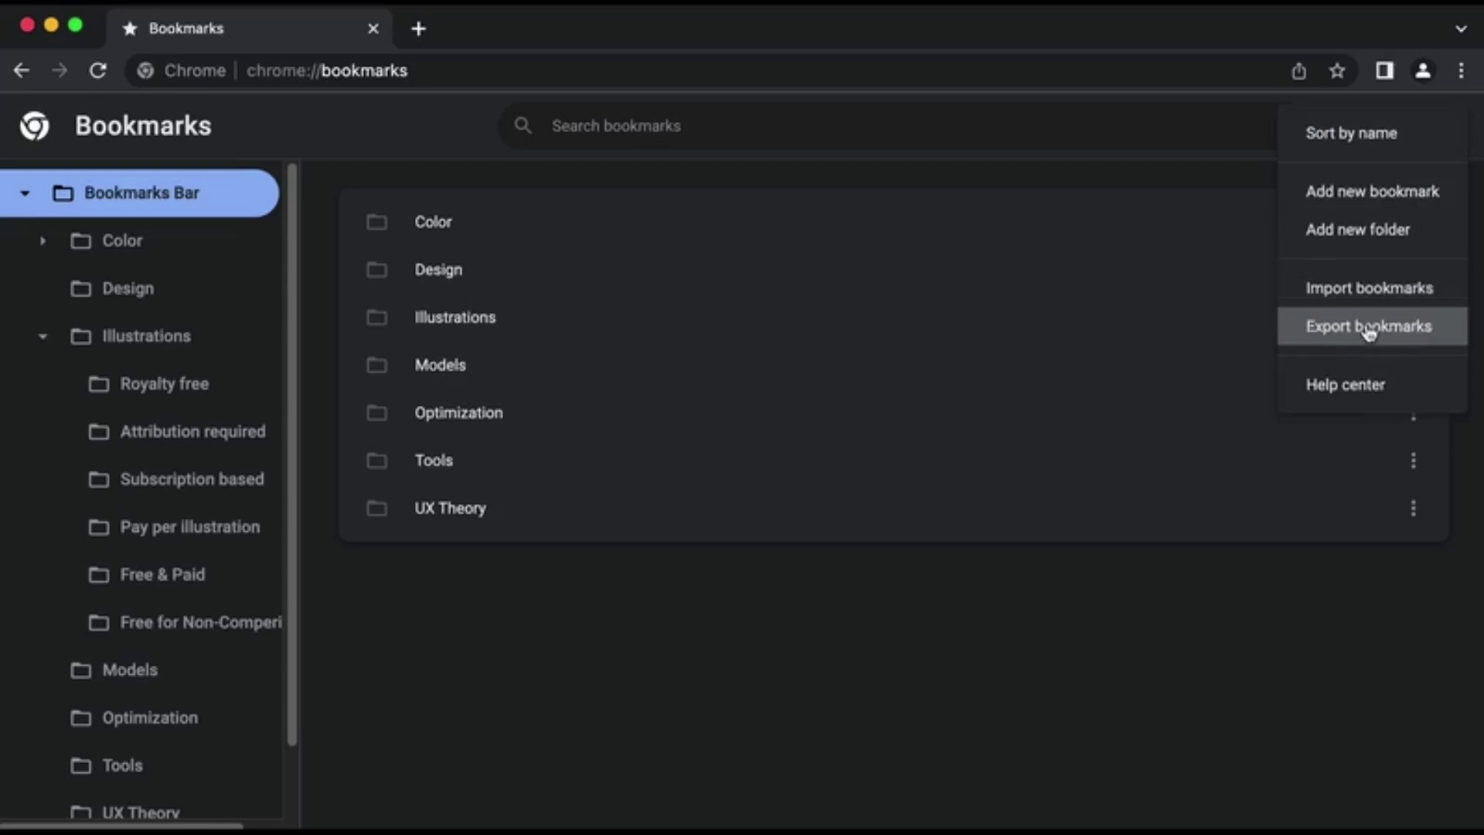
Export Chrome's bookmarks to the Desktop as bookmarks_1_1_23.html
left_click(1367, 326)
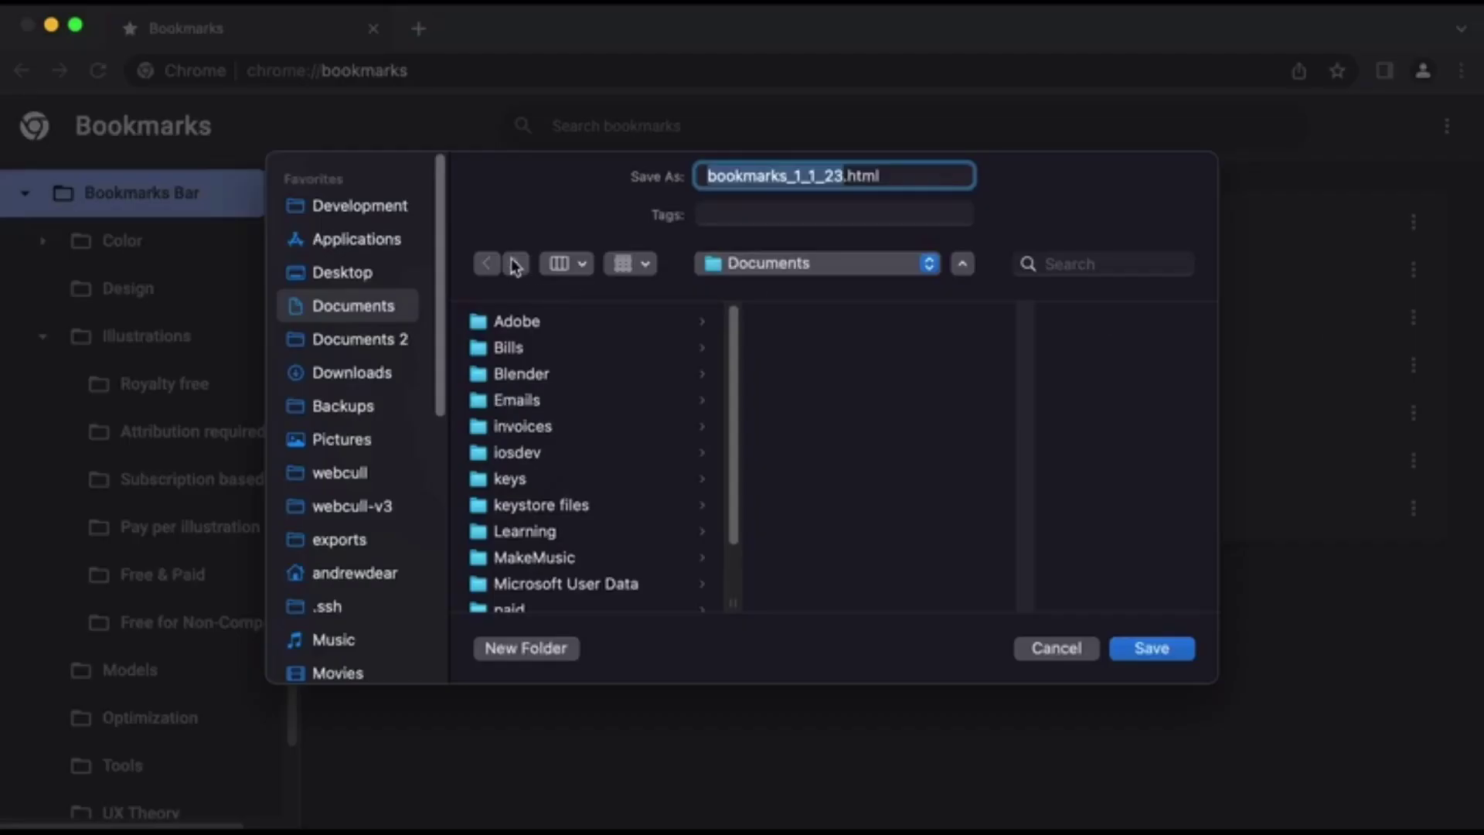
left_click(375, 277)
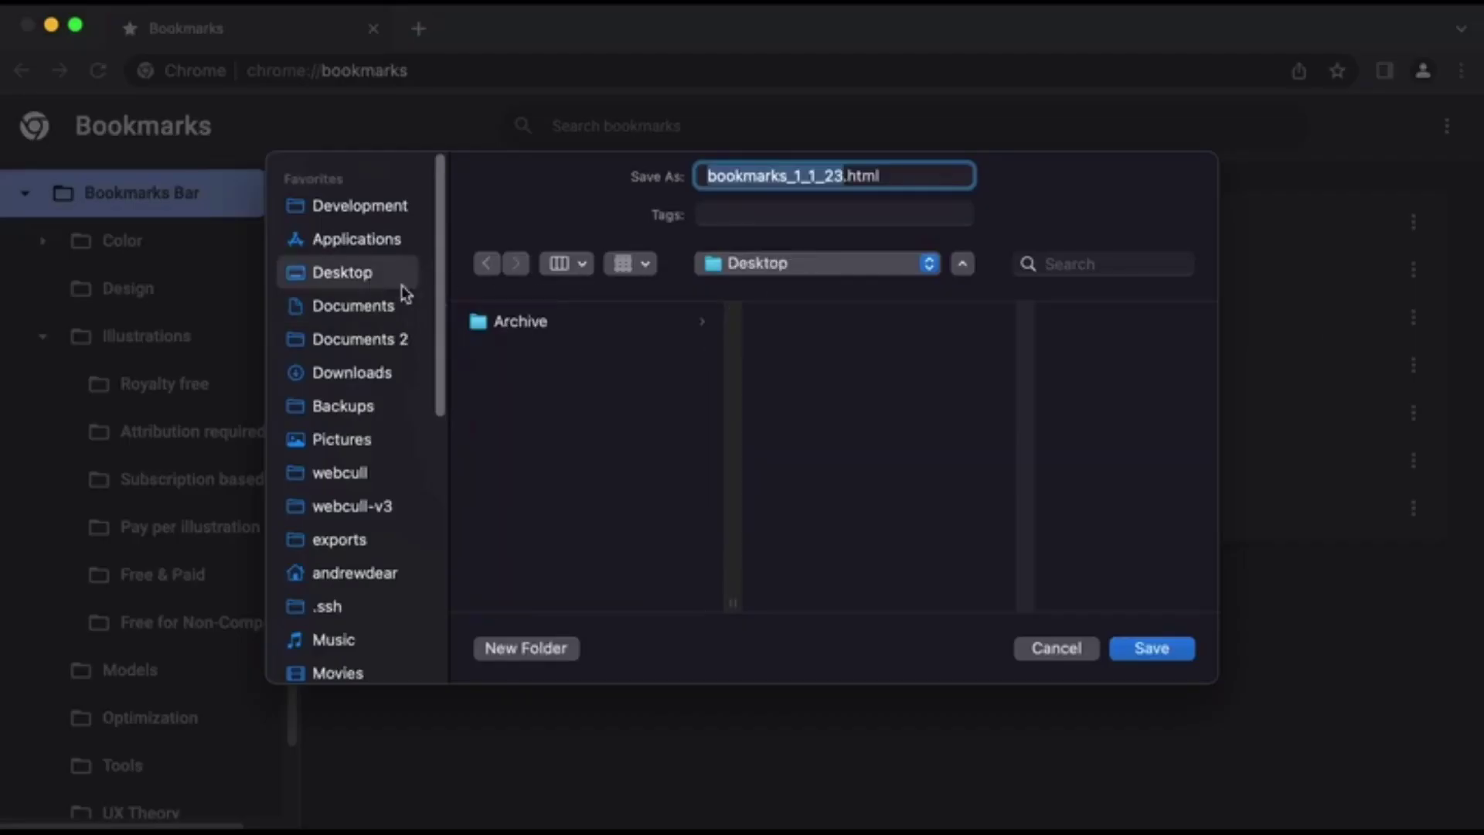
left_click(1130, 657)
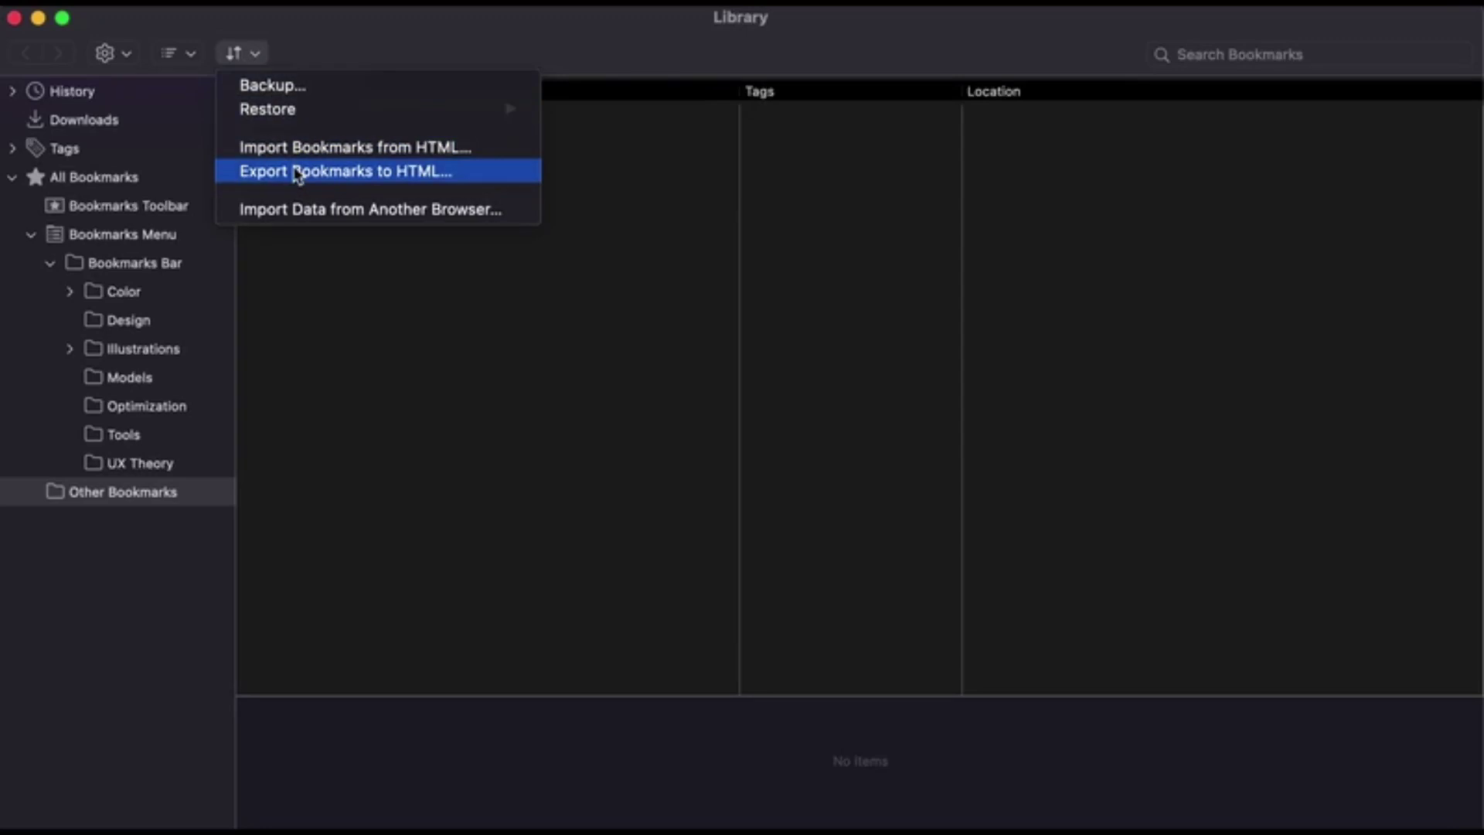
Export Firefox's bookmarks to bookmarks.html, then view the Color folder's Pallets and Discovery bookmarks
left_click(298, 172)
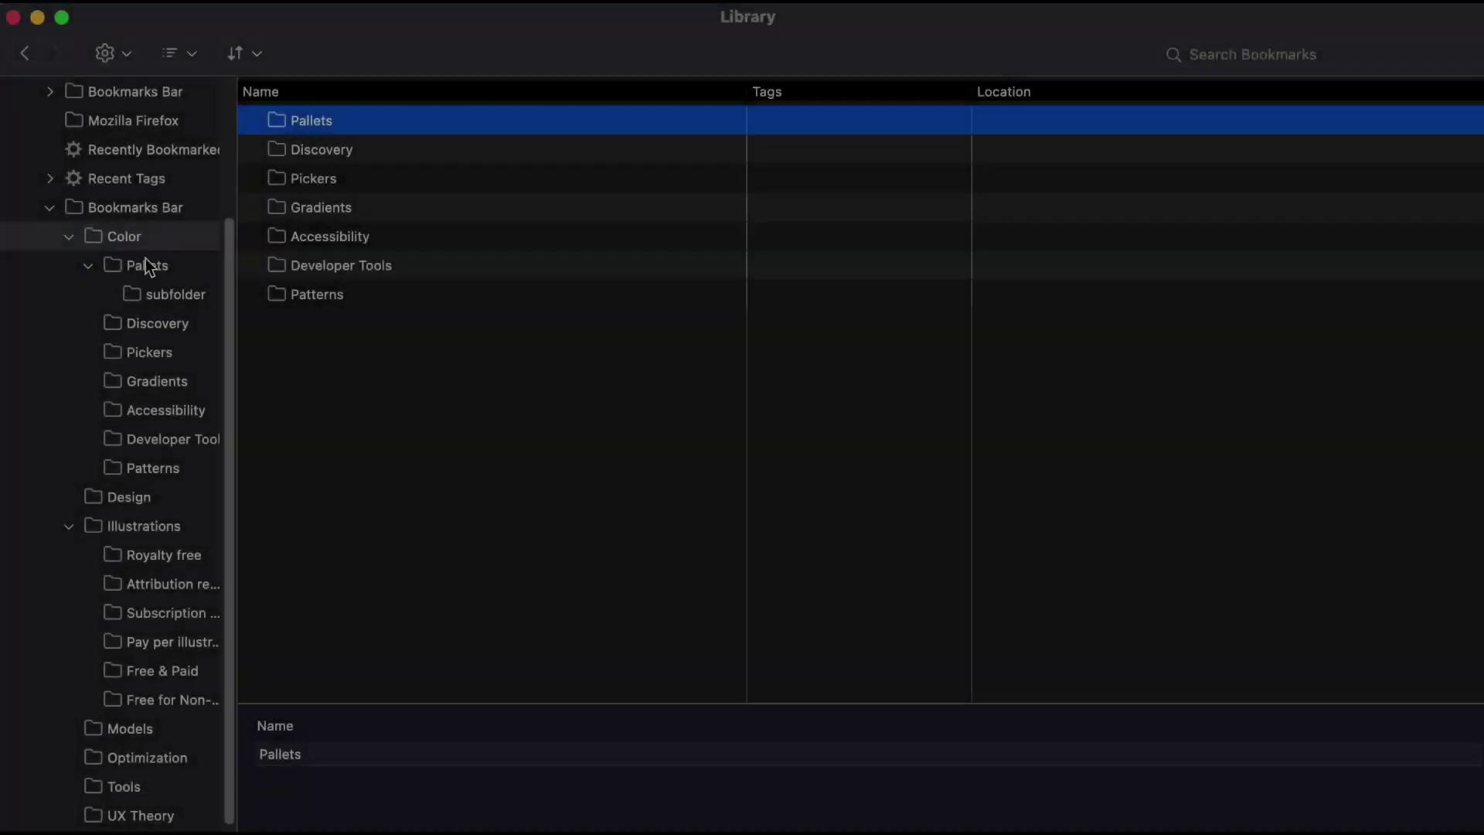
left_click(146, 265)
left_click(171, 300)
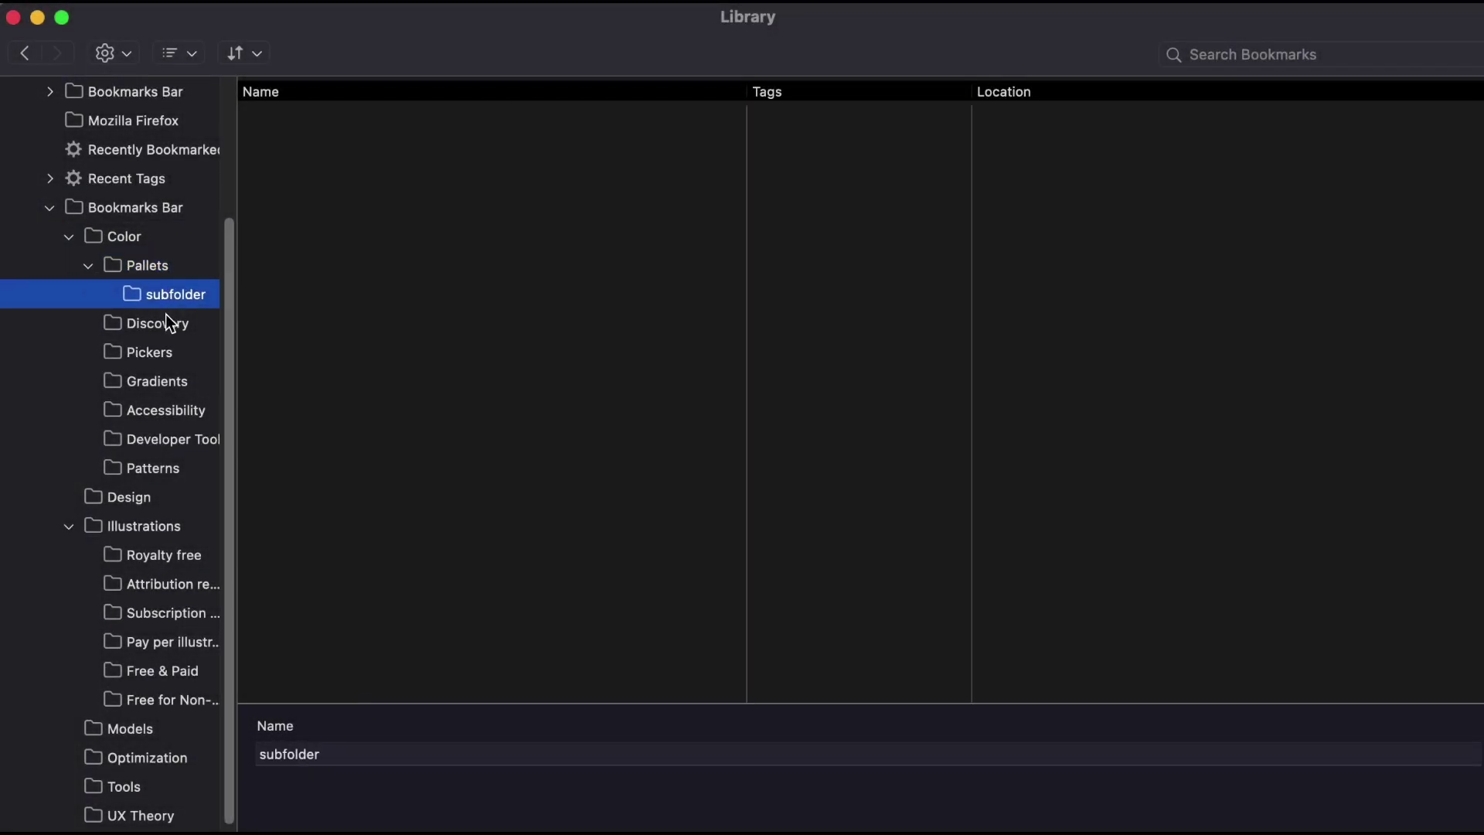
left_click(158, 329)
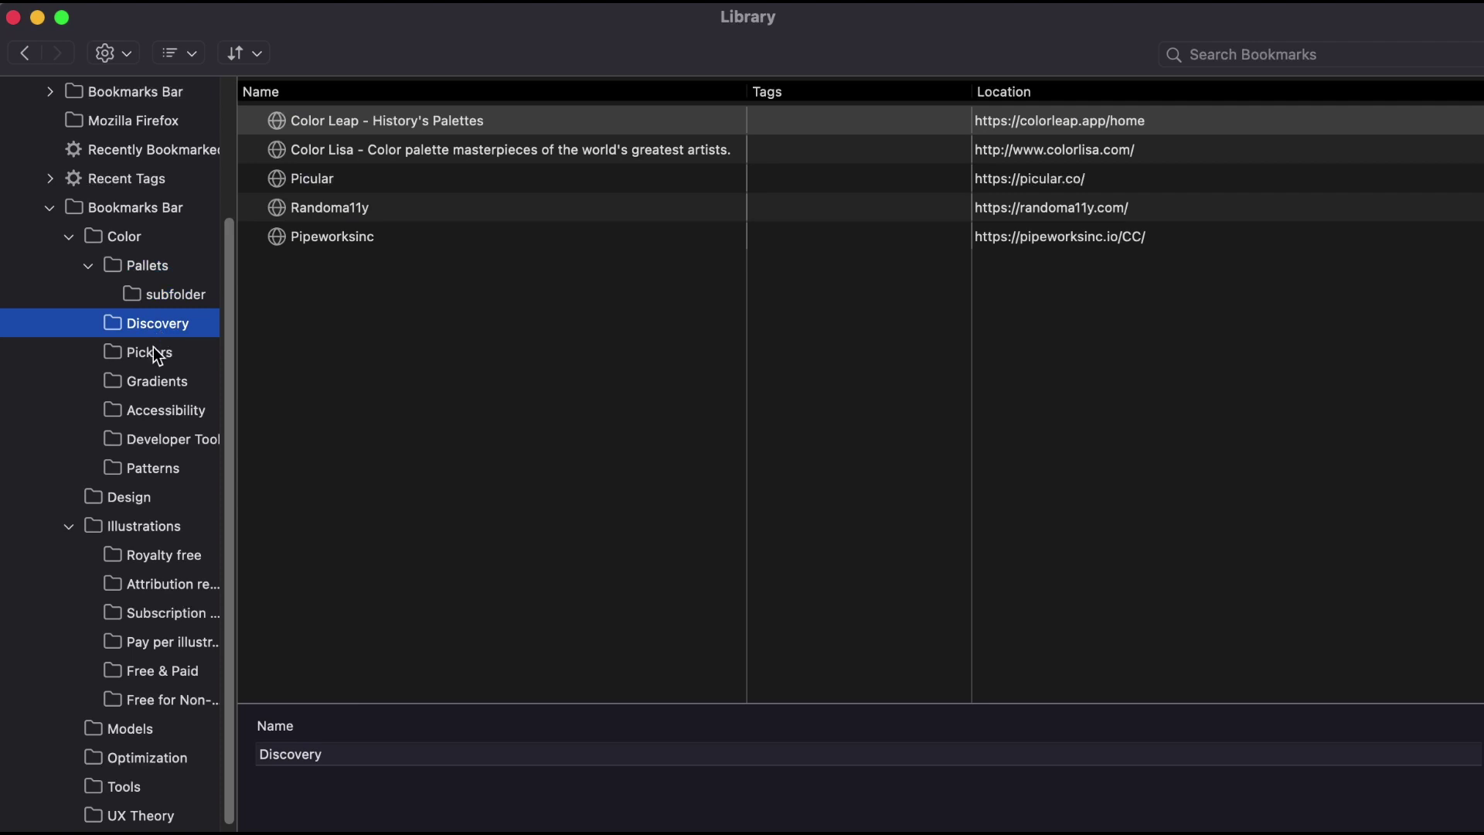
Browse Pickers, Gradients, Accessibility, Developer Tools, Patterns, then Illustrations' Royalty free bookmarks
left_click(153, 349)
left_click(144, 384)
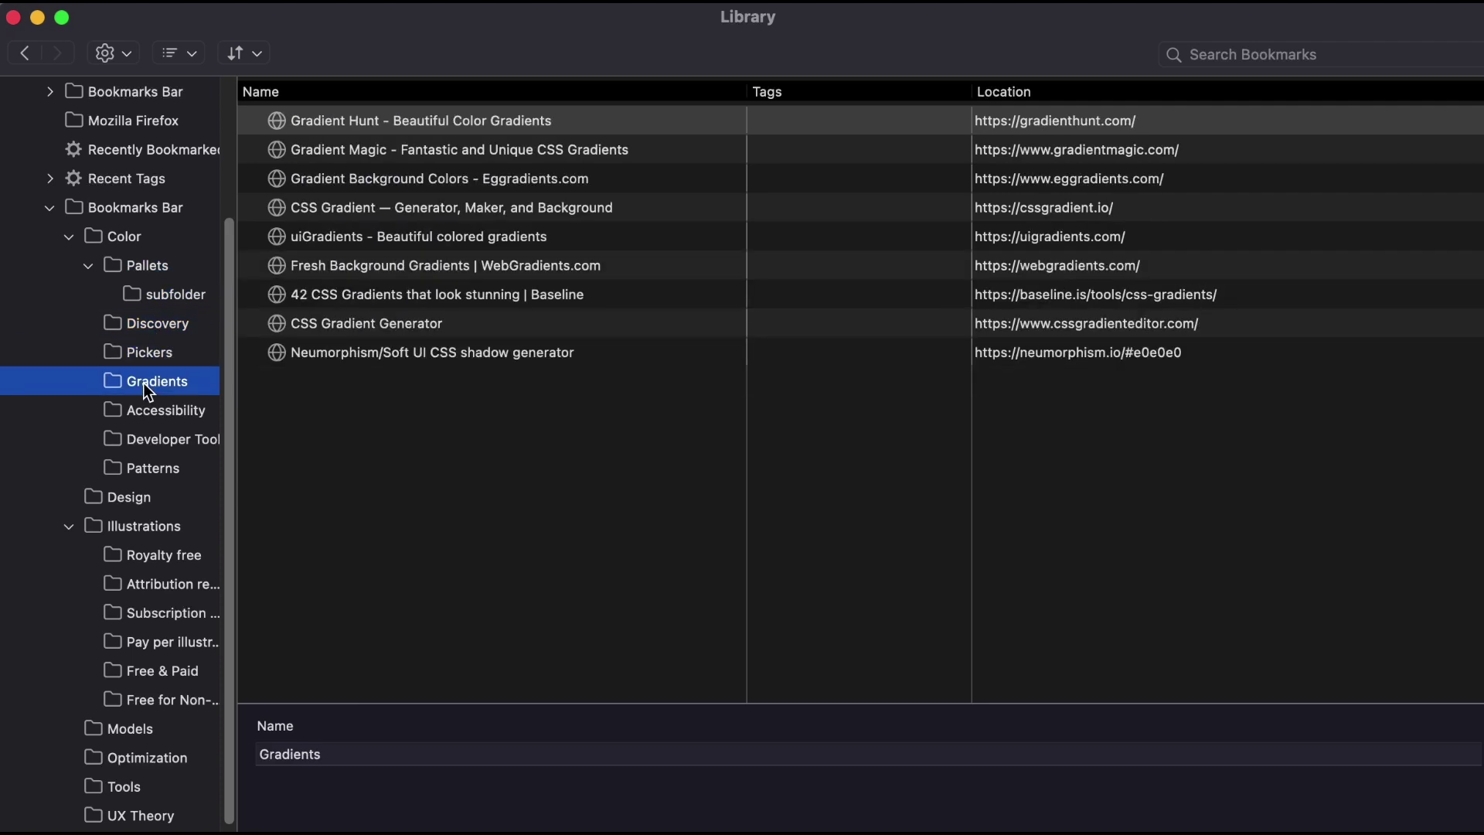
left_click(140, 413)
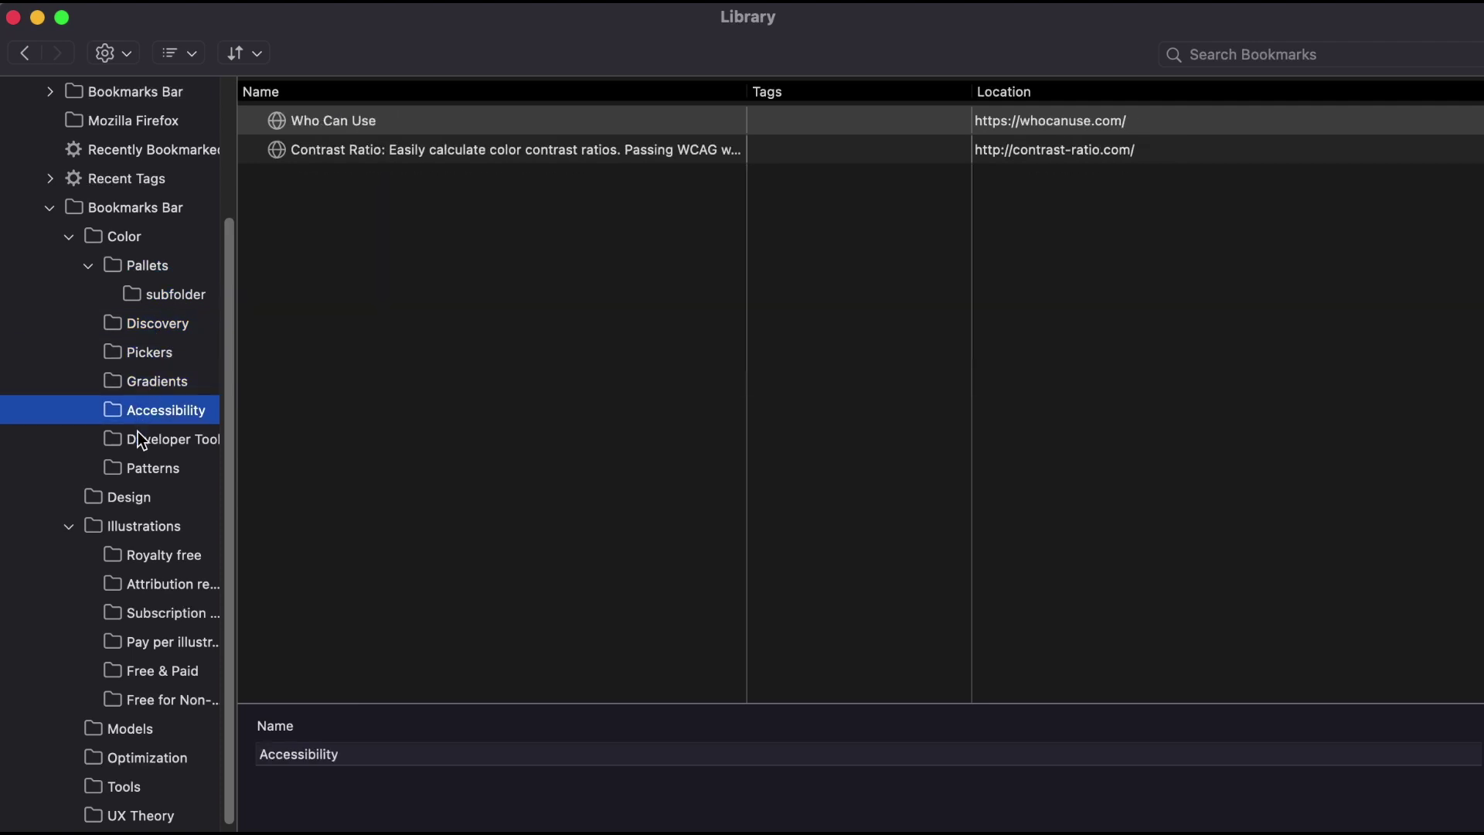
left_click(140, 438)
left_click(132, 467)
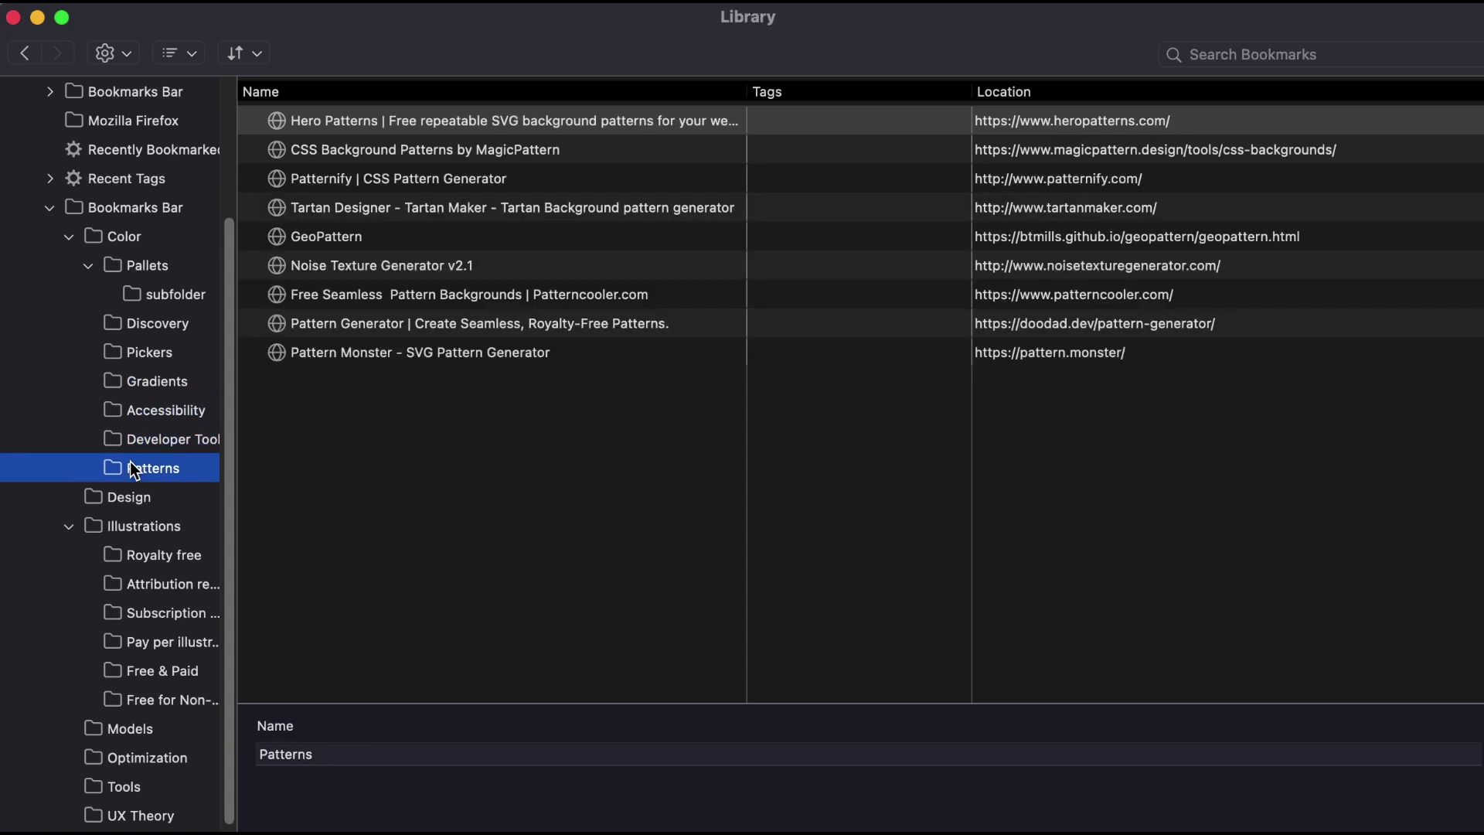
left_click(129, 523)
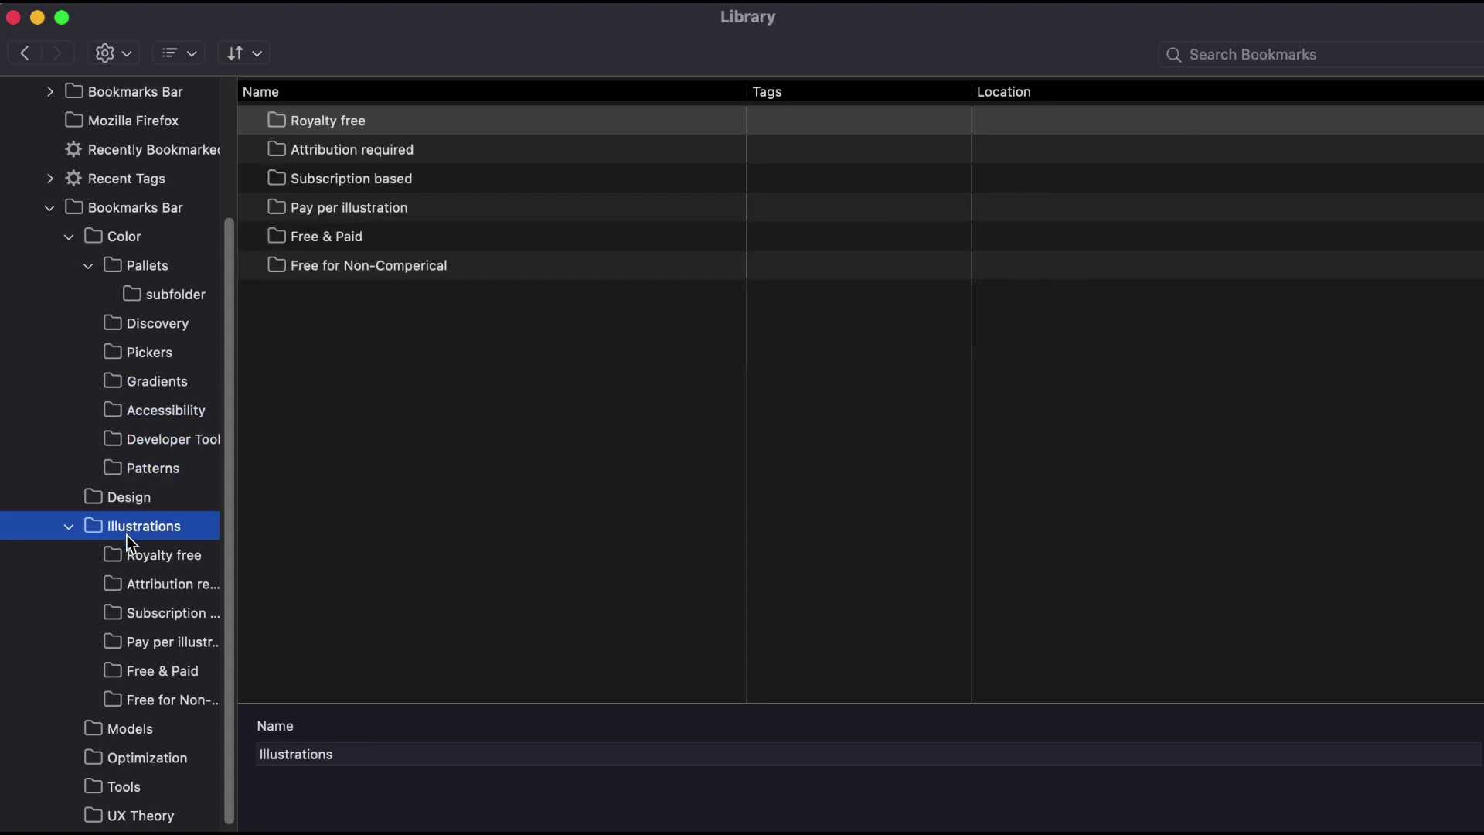
left_click(126, 542)
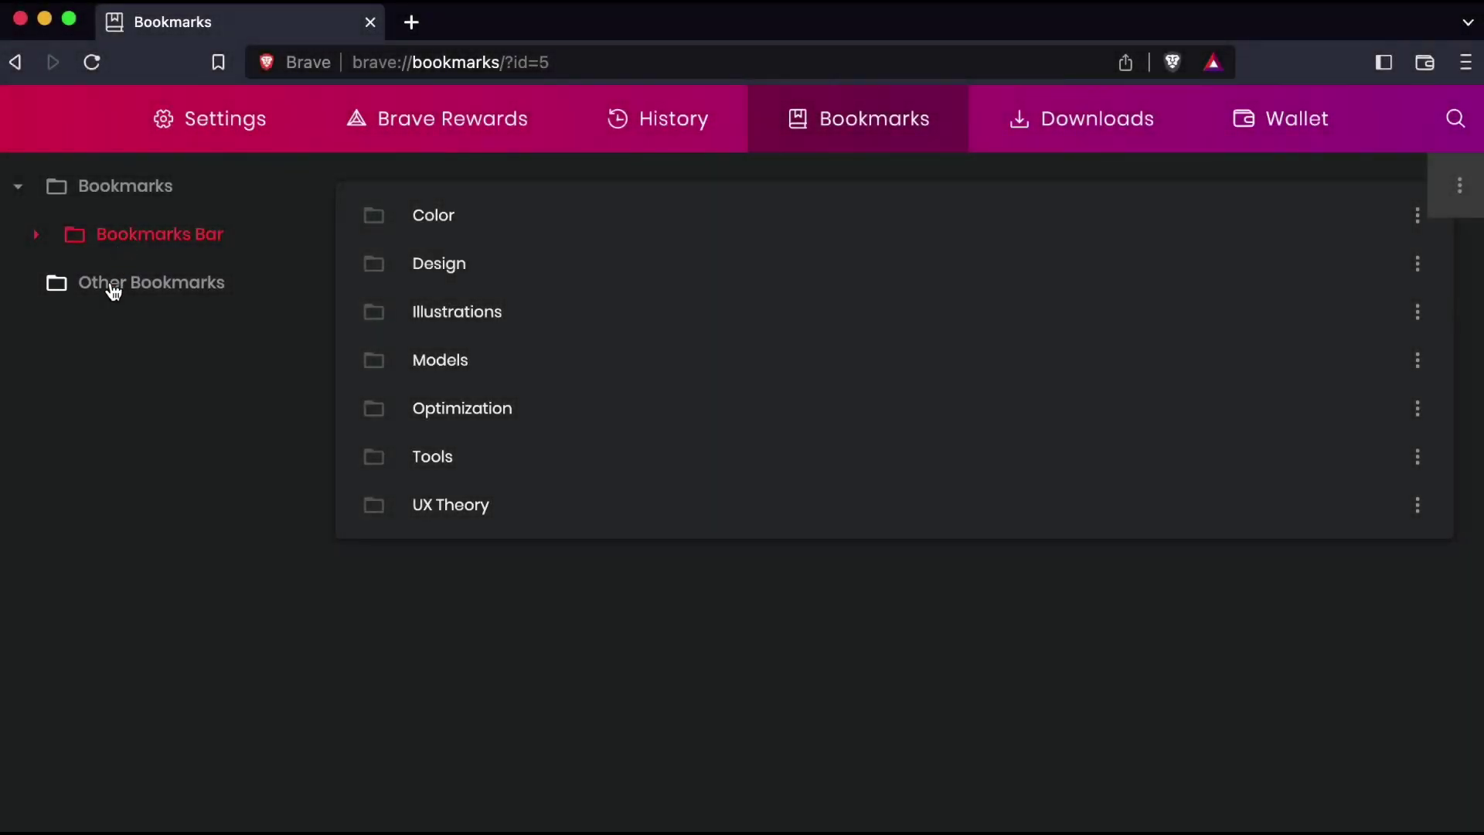
Check Brave's Other Bookmarks, then expand Bookmarks Bar to show folders Color through UX Theory
left_click(113, 287)
left_click(125, 241)
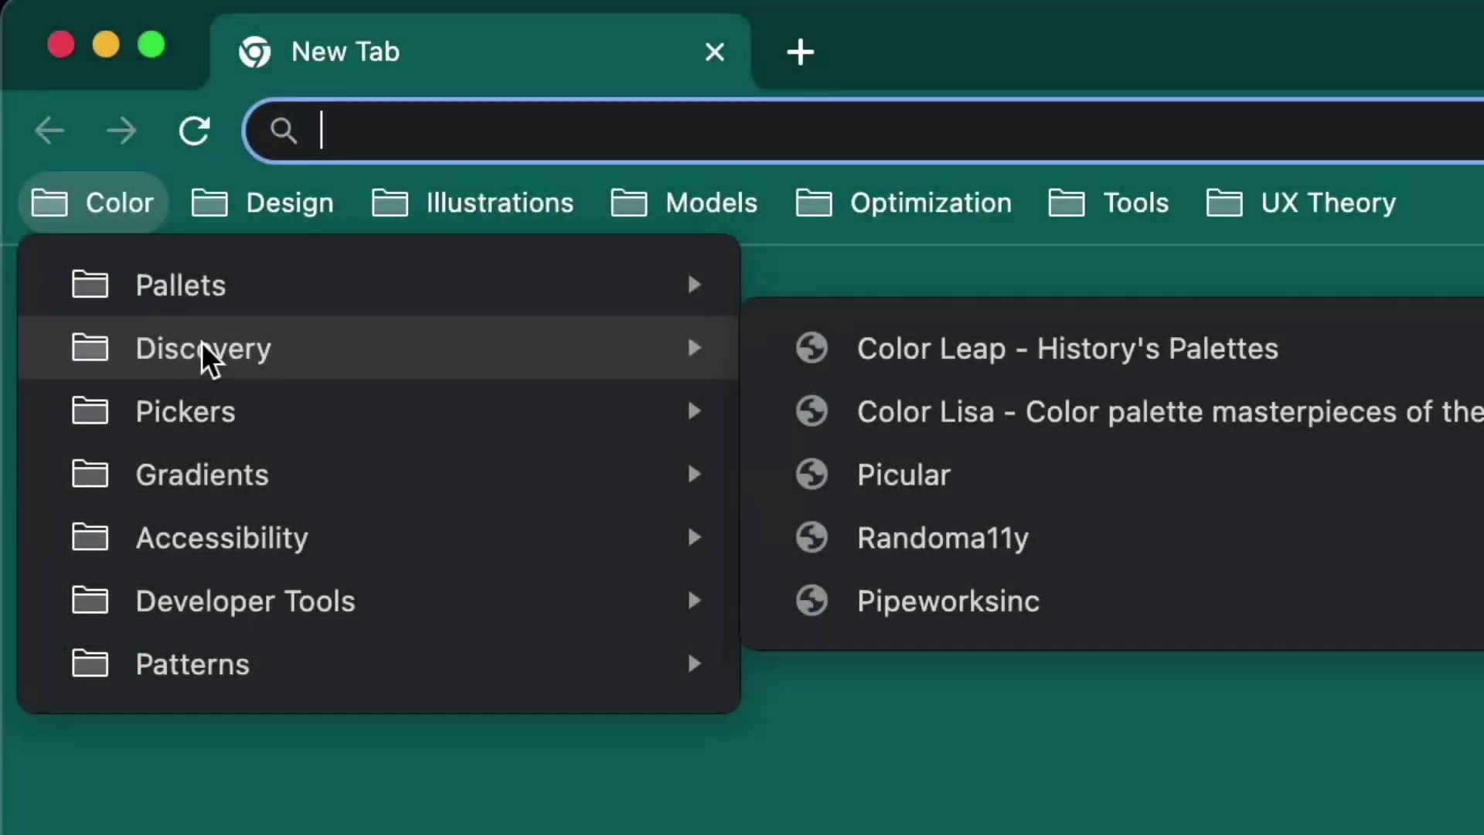
Browse the Color, Illustrations, Models and UX Theory folder menus on Chrome's bookmarks bar
mouse_move(257, 219)
mouse_move(421, 219)
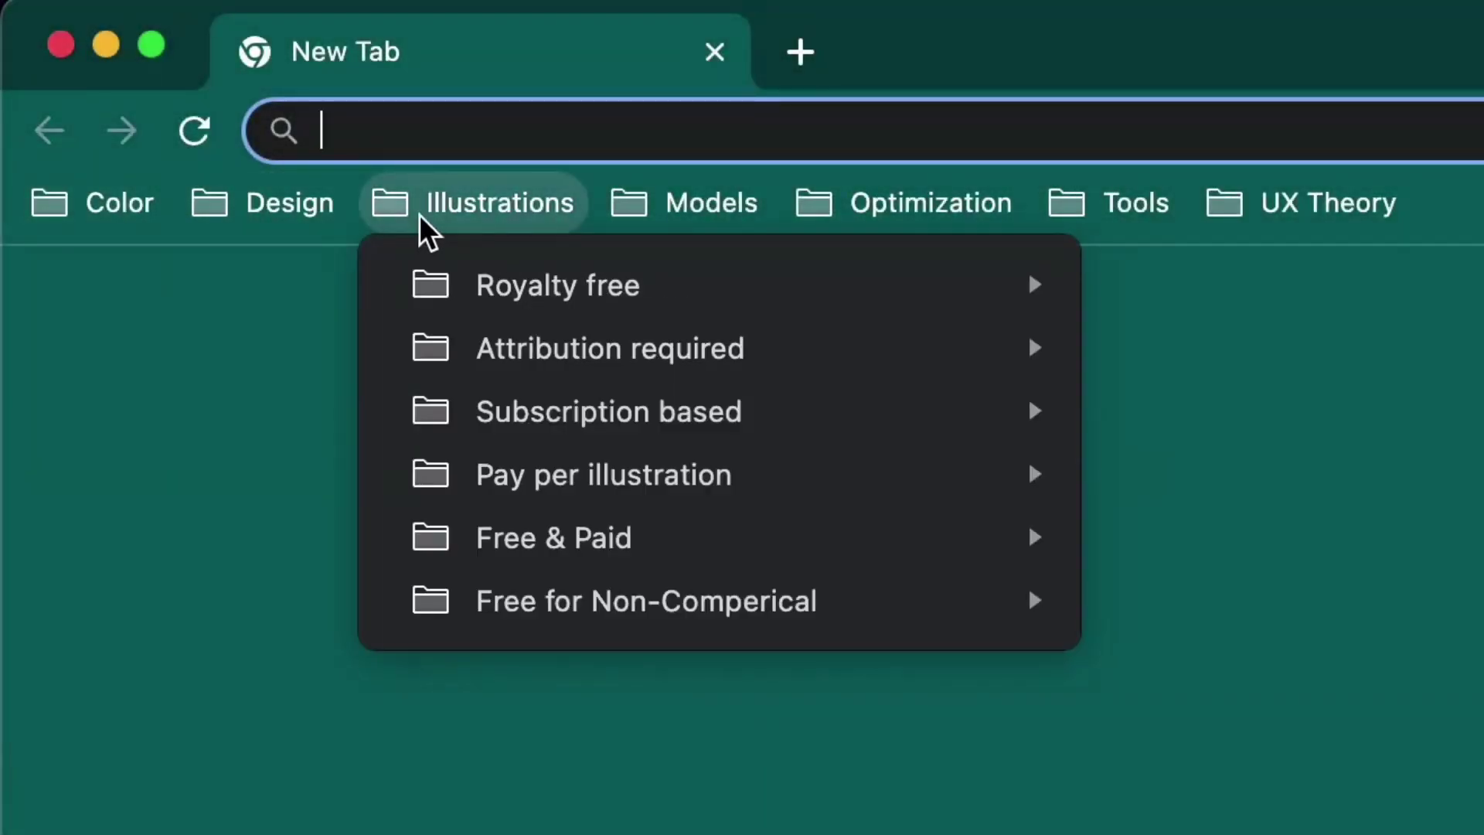
mouse_move(472, 360)
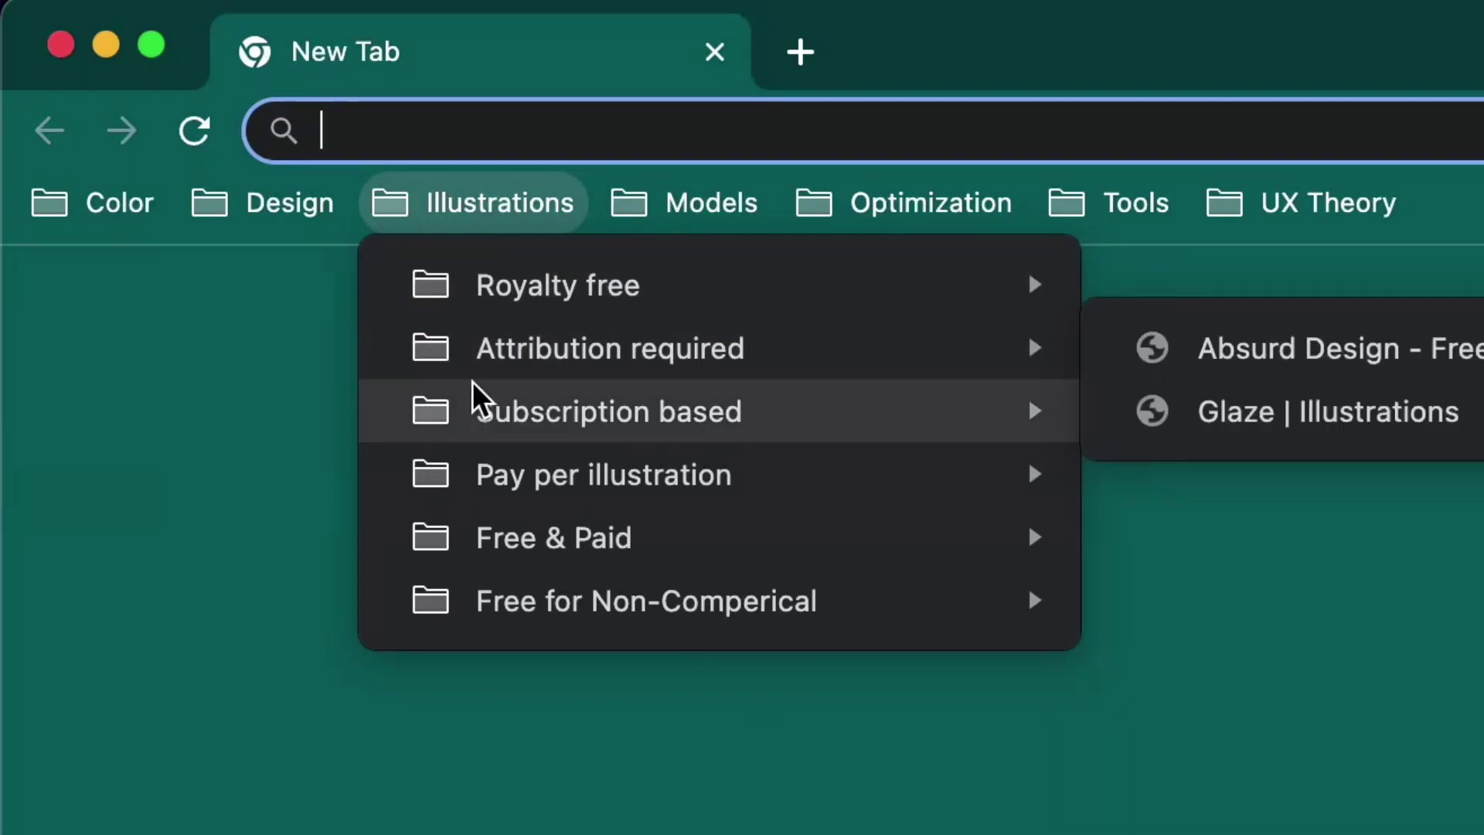
mouse_move(651, 193)
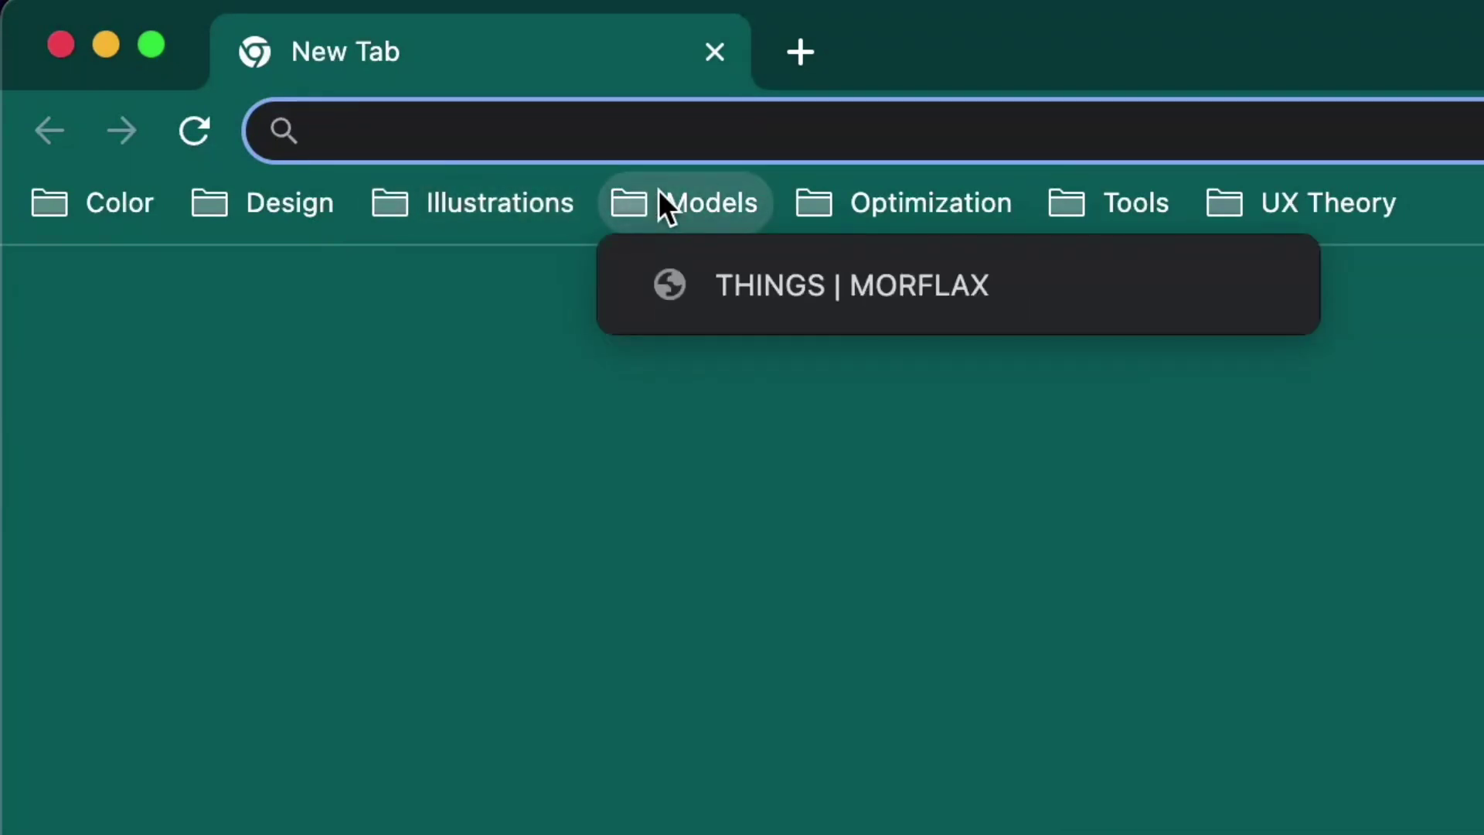
mouse_move(1071, 181)
mouse_move(1291, 192)
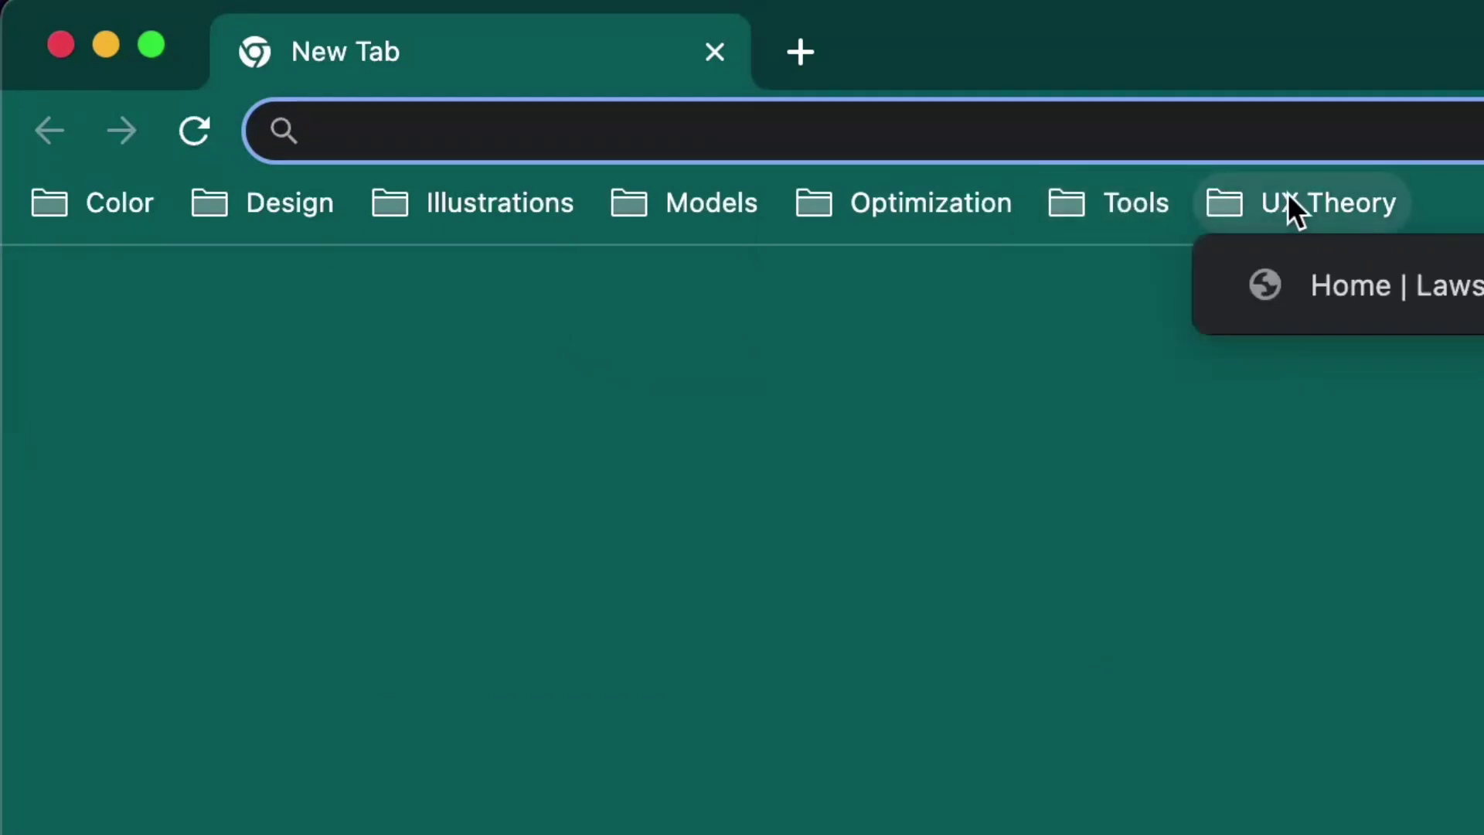
mouse_move(142, 231)
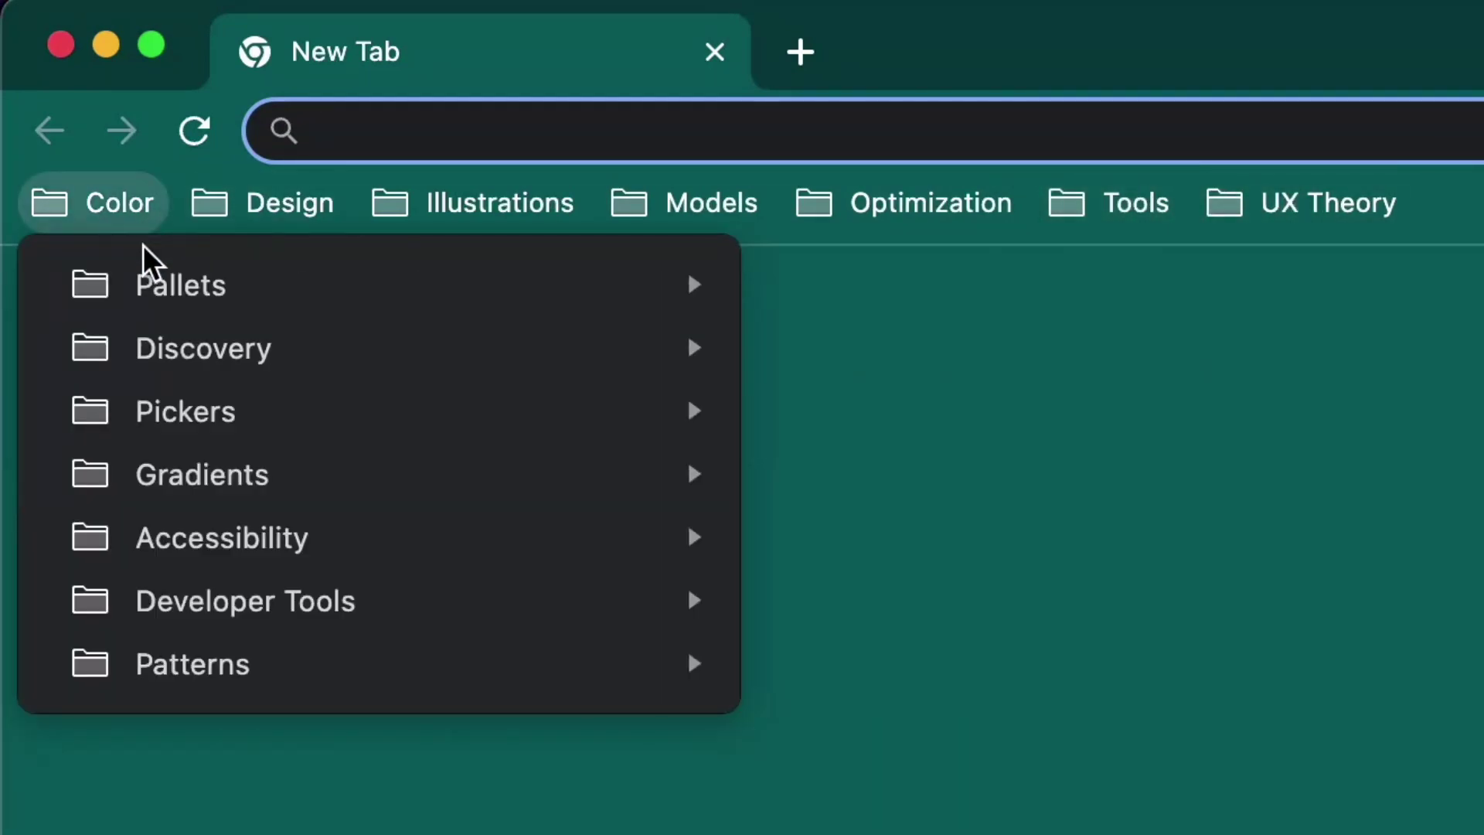
mouse_move(150, 360)
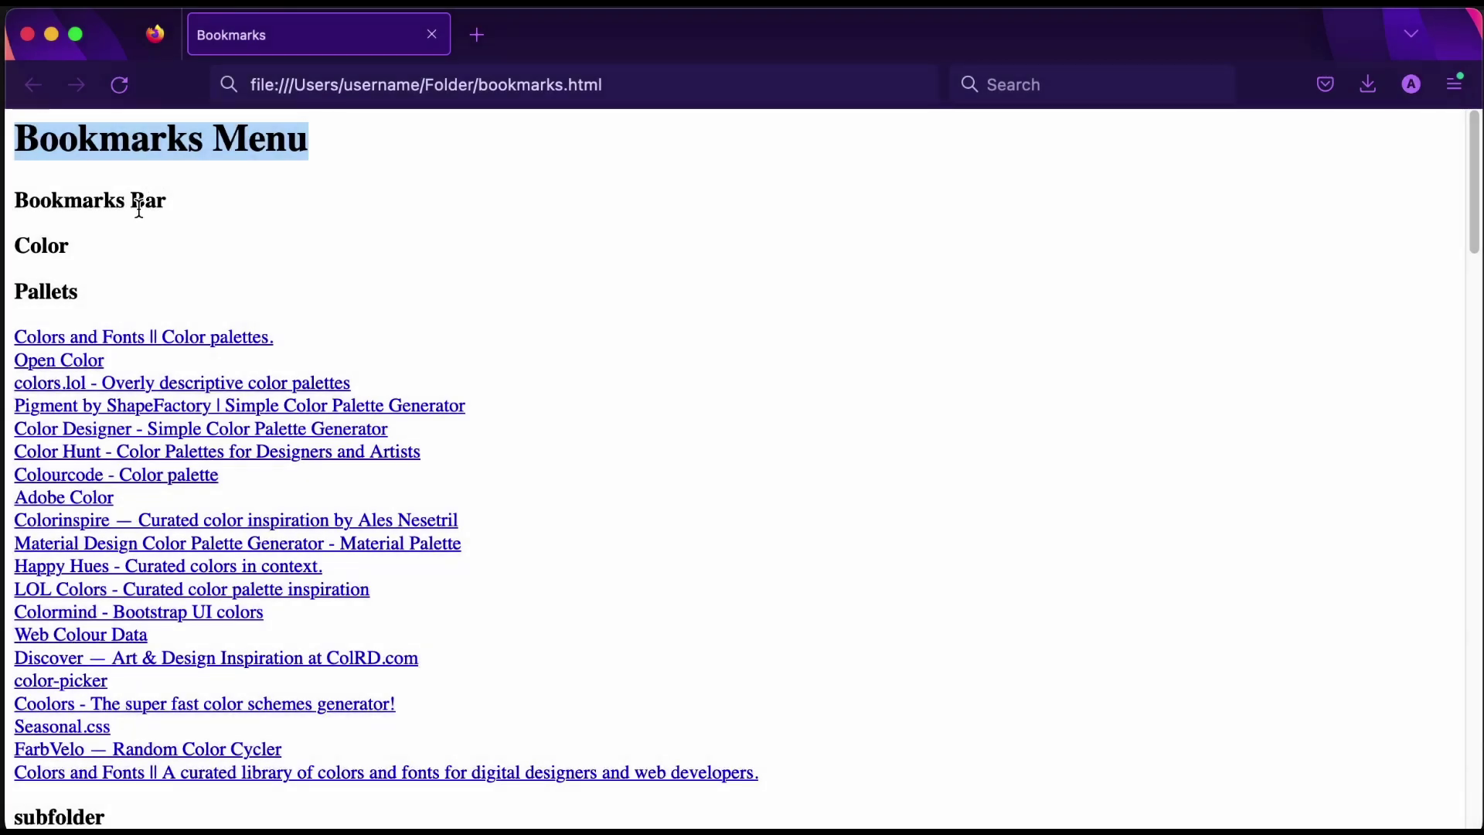
Test the LOL Colors link under Pallets on the exported bookmarks page
triple_click(123, 298)
left_click(160, 301)
scroll(160, 335, "down", 3)
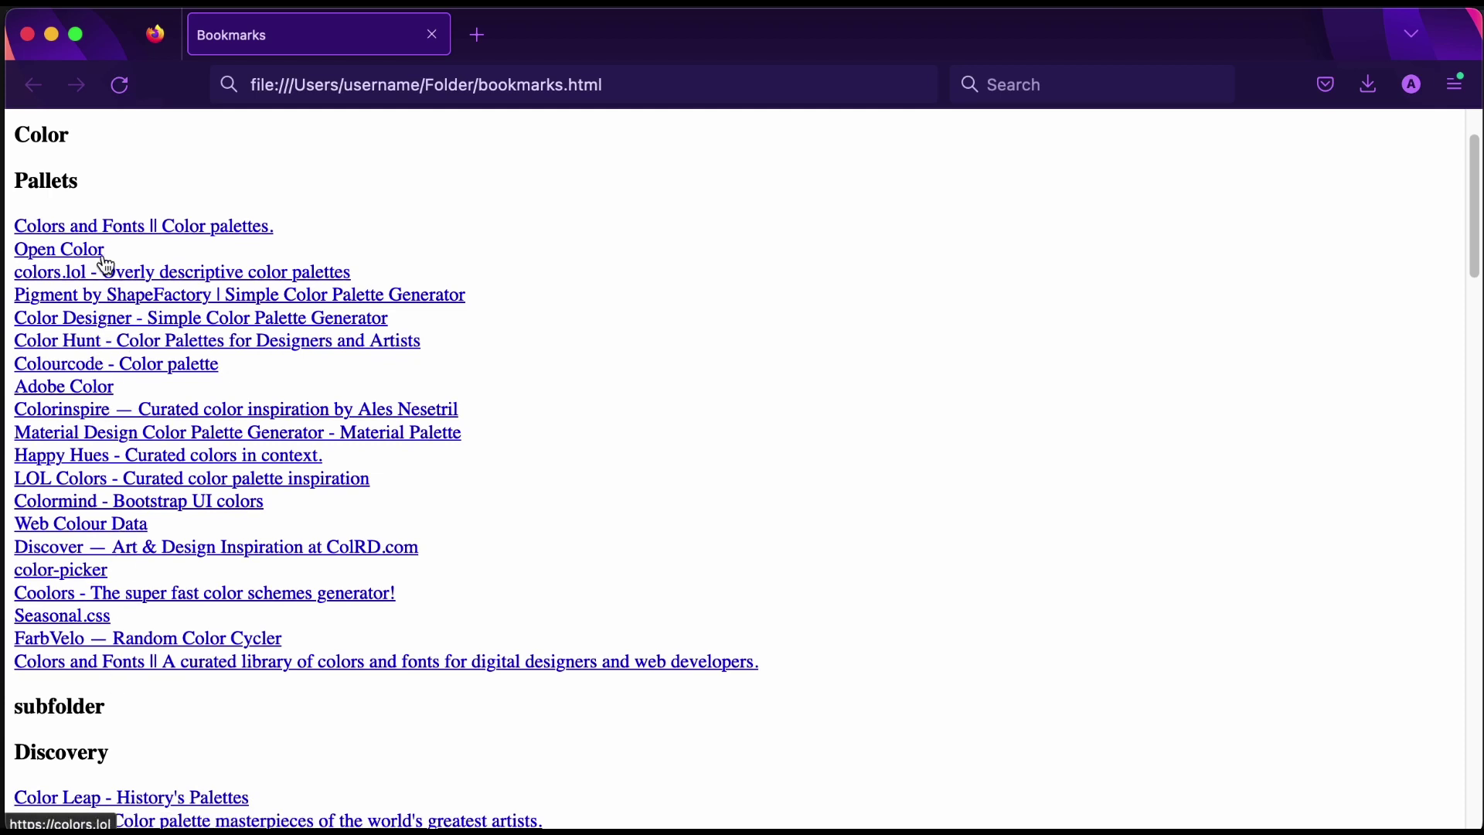
left_click(104, 481)
scroll(228, 485, "down", 5)
scroll(227, 484, "down", 5)
scroll(227, 484, "left", 5)
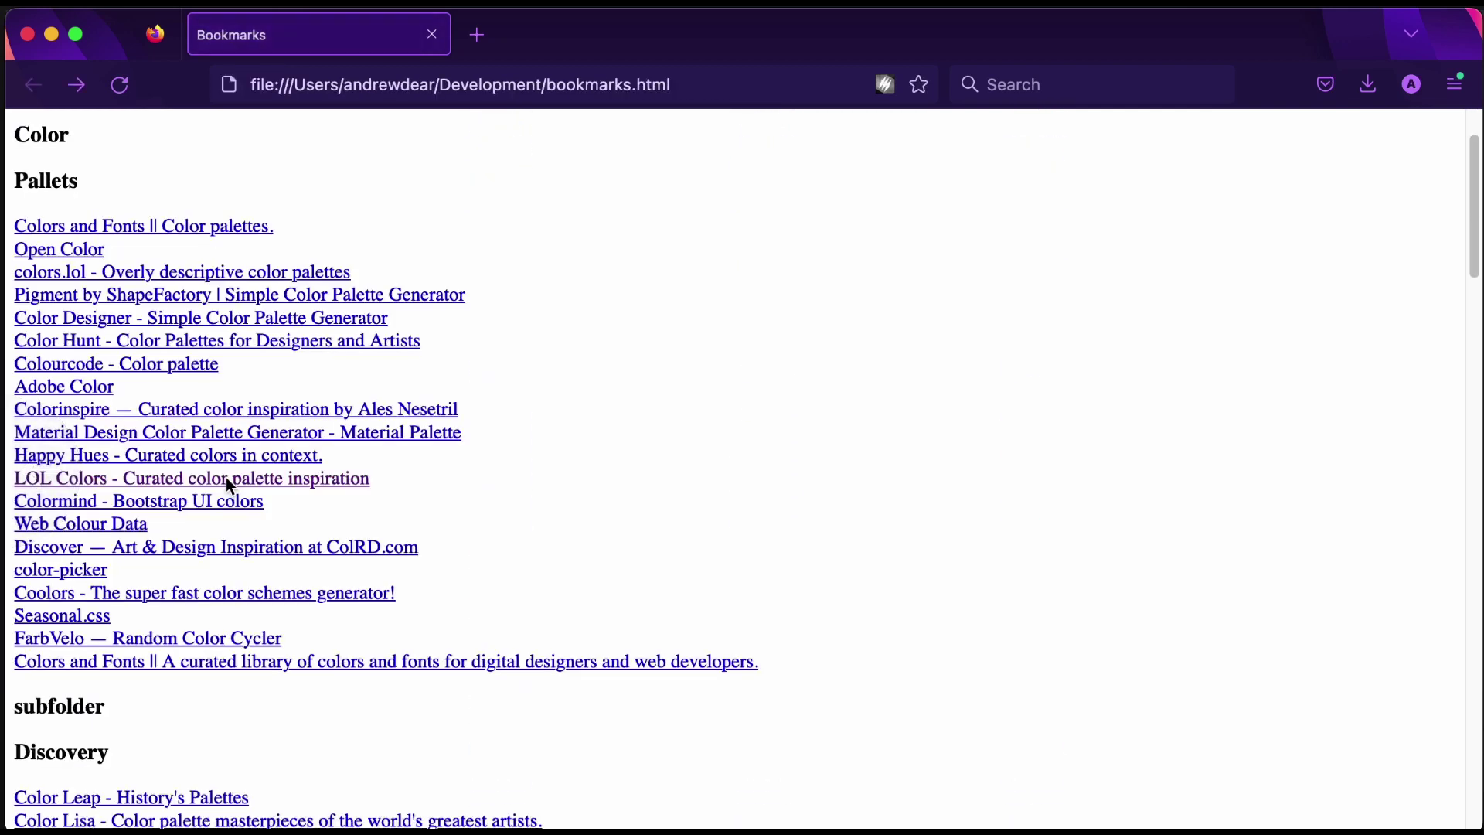
scroll(225, 480, "down", 2)
Test the color-picker link, then scroll through the Gradients, Patterns and Illustrations sections
left_click(96, 509)
scroll(173, 510, "left", 5)
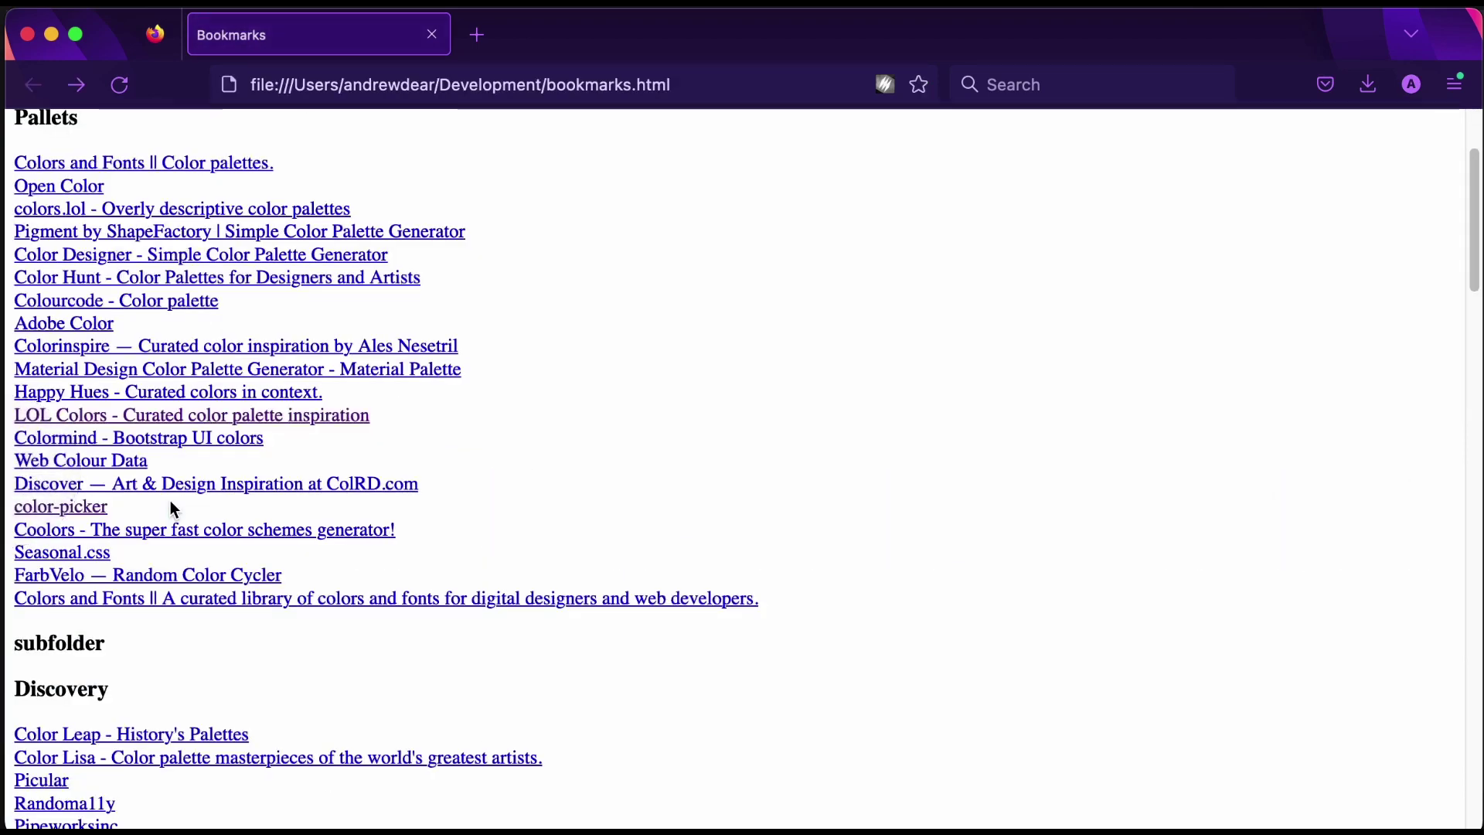
scroll(173, 510, "down", 5)
scroll(174, 510, "down", 10)
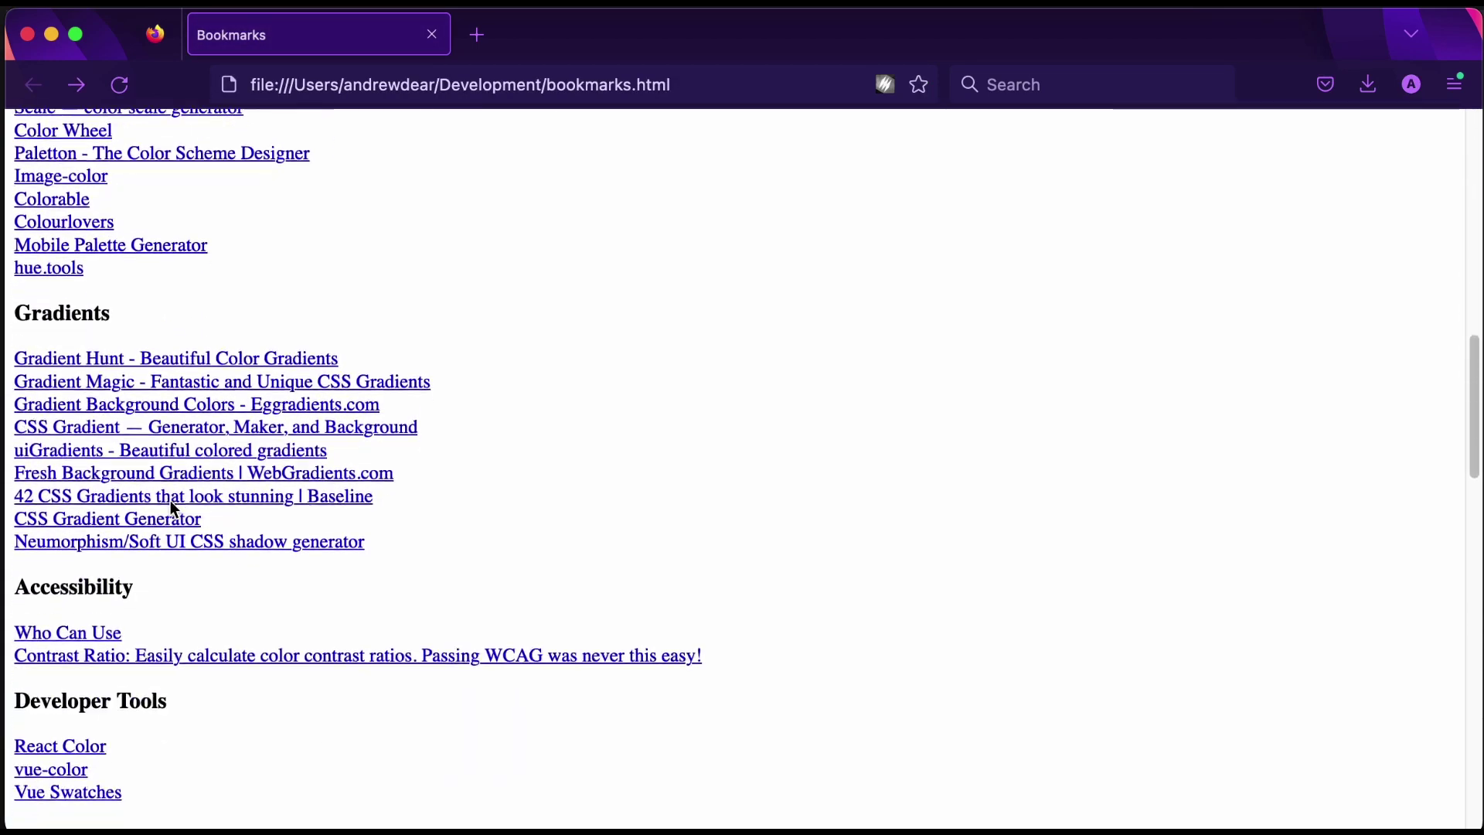
scroll(165, 641, "down", 5)
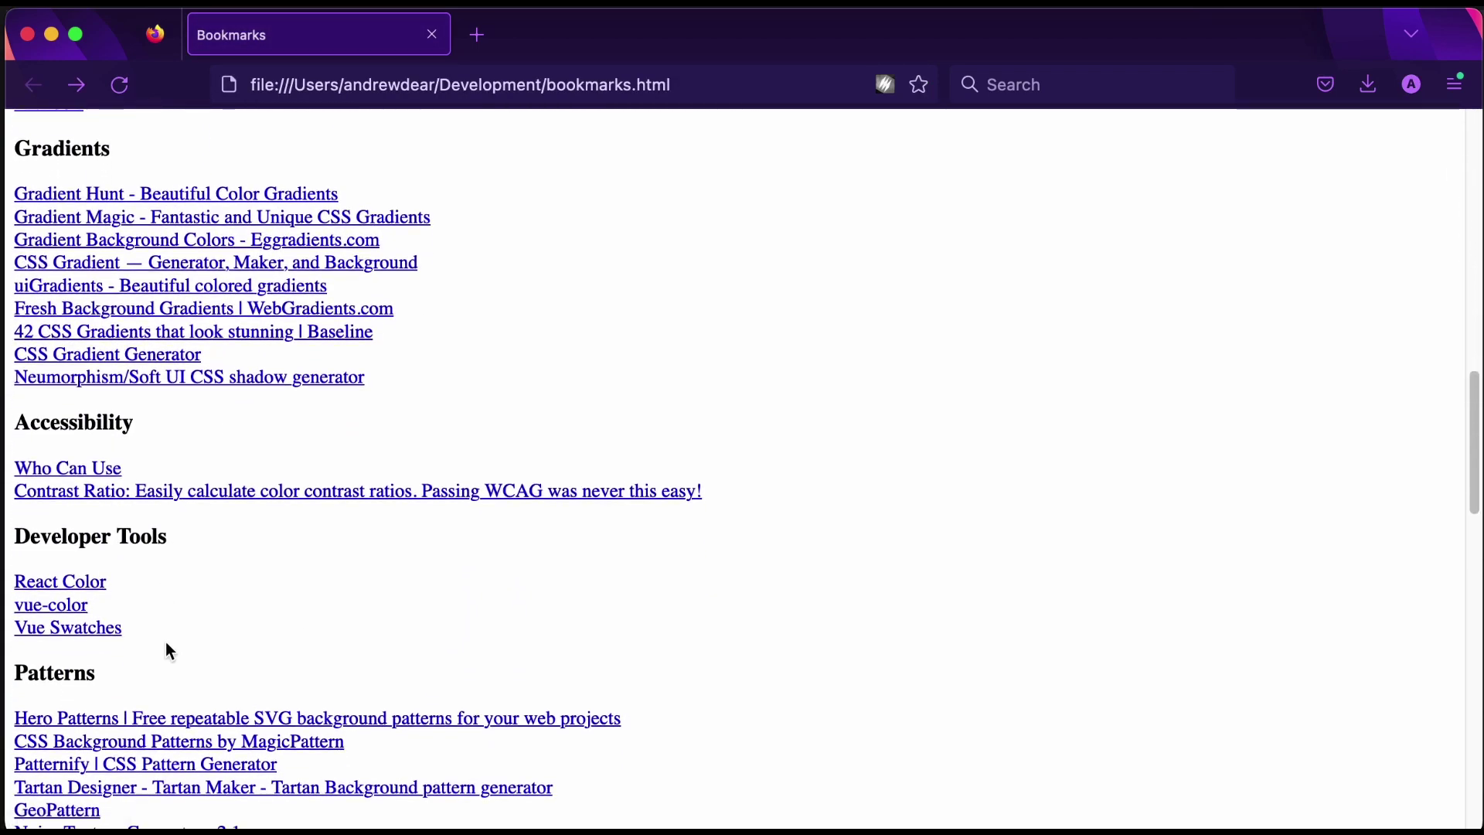
scroll(166, 642, "down", 10)
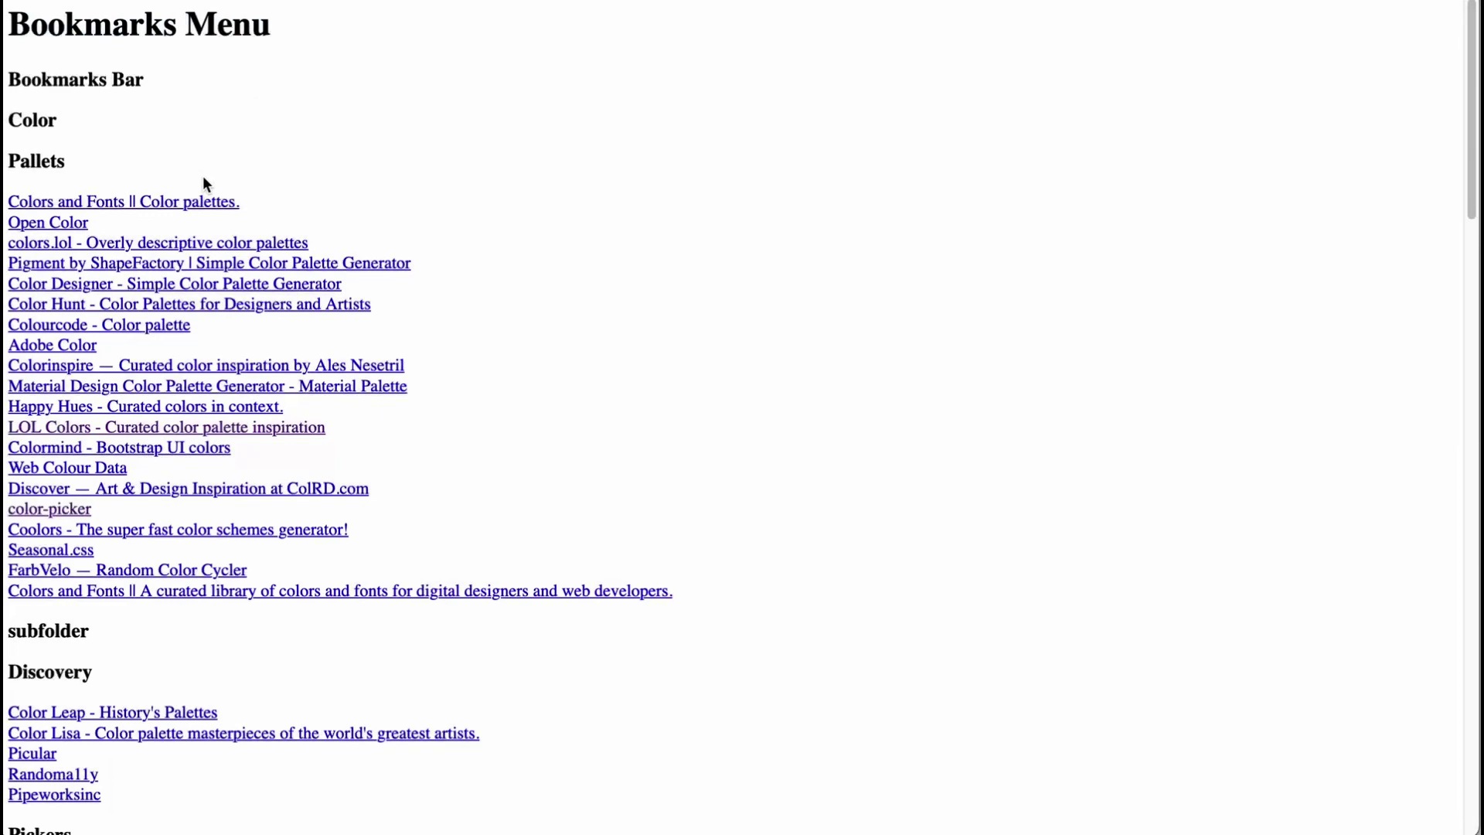
Select several bookmark links on the exported page for copying into a Gmail draft
left_click_drag(203, 180, 424, 258)
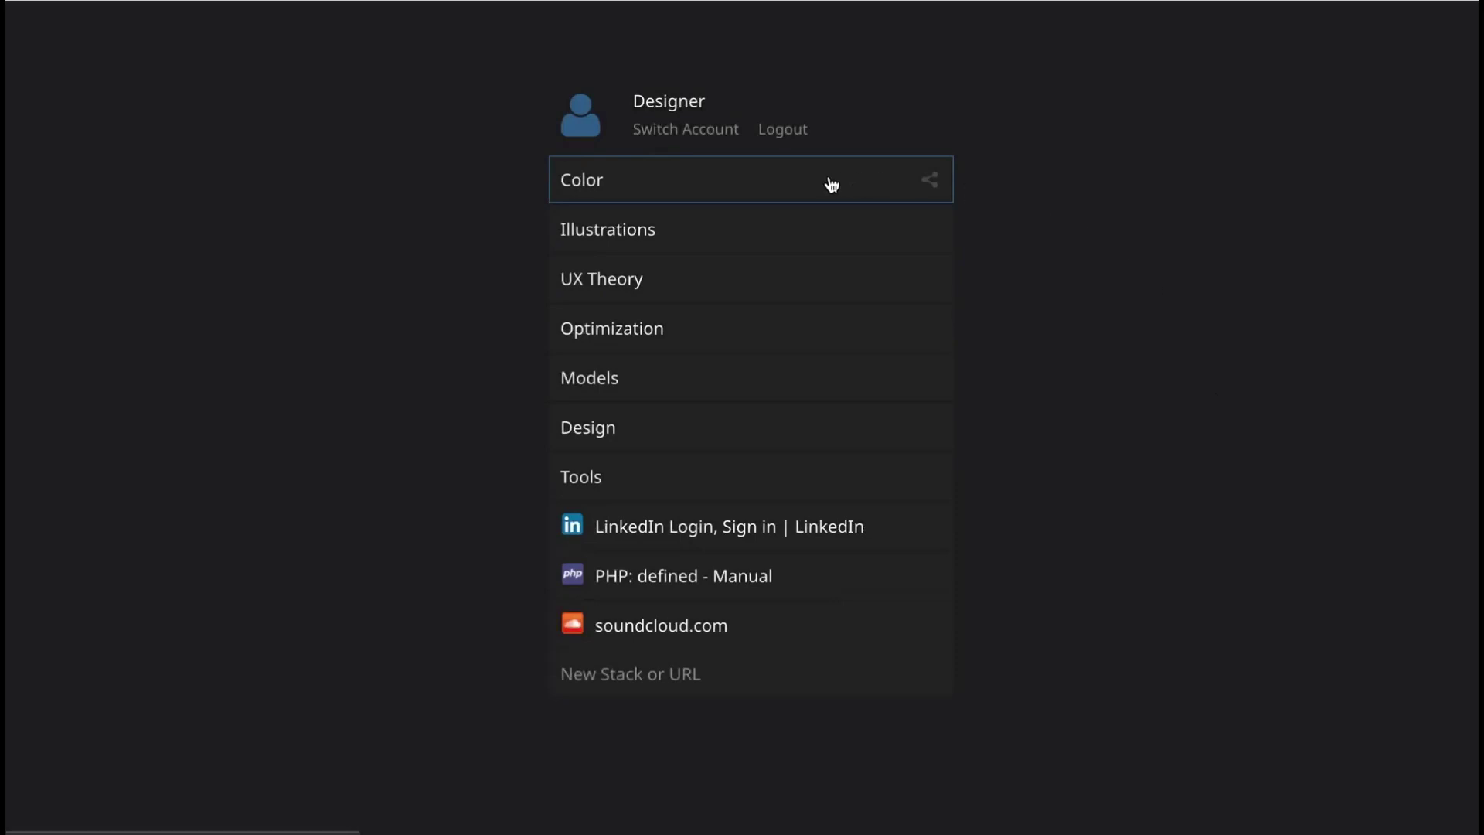
Open the Color stack's shared Colors page and browse Pallets, Discovery, Pickers and Gradients
left_click(830, 184)
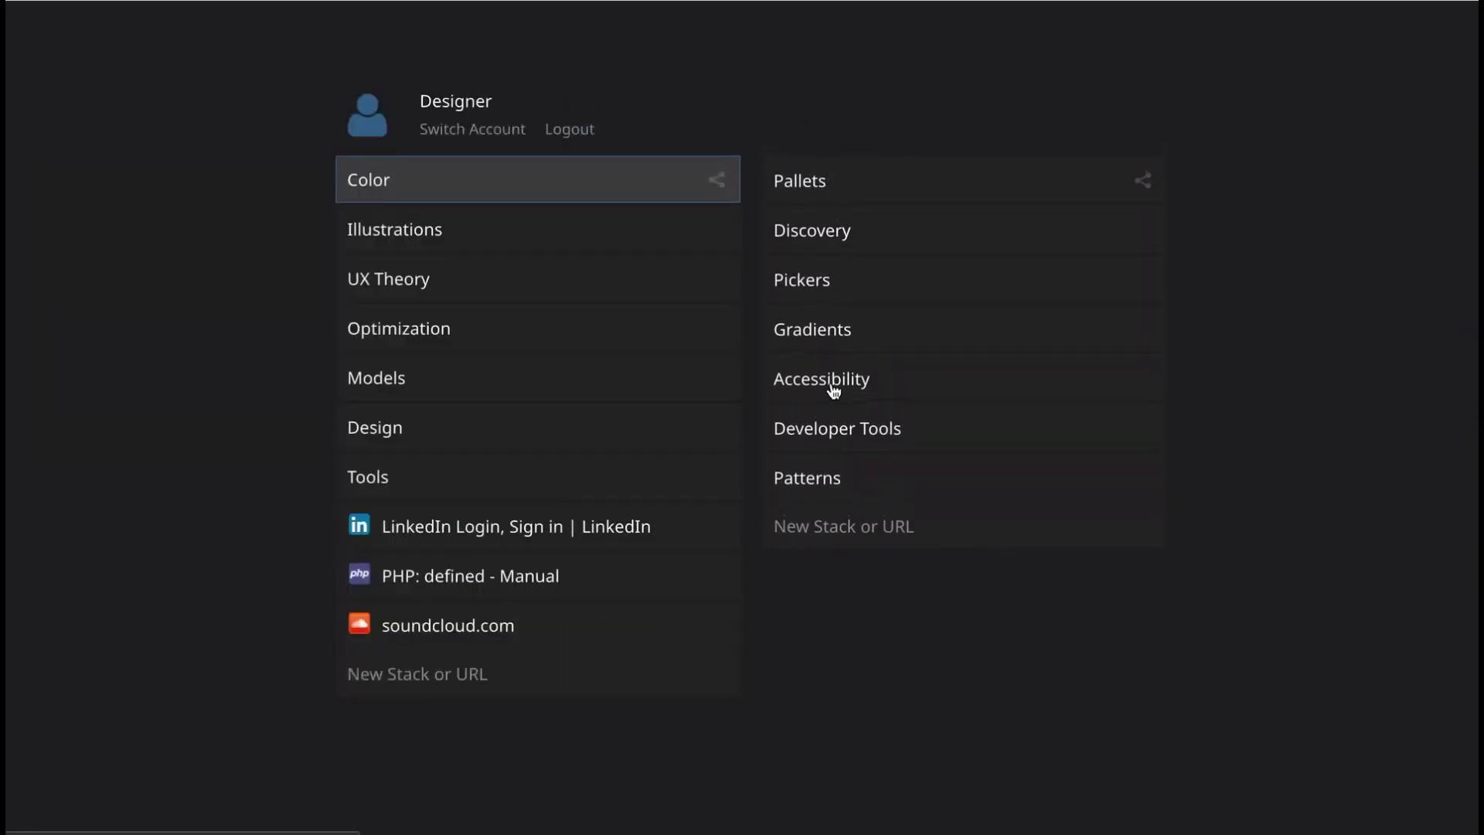
left_click(667, 182)
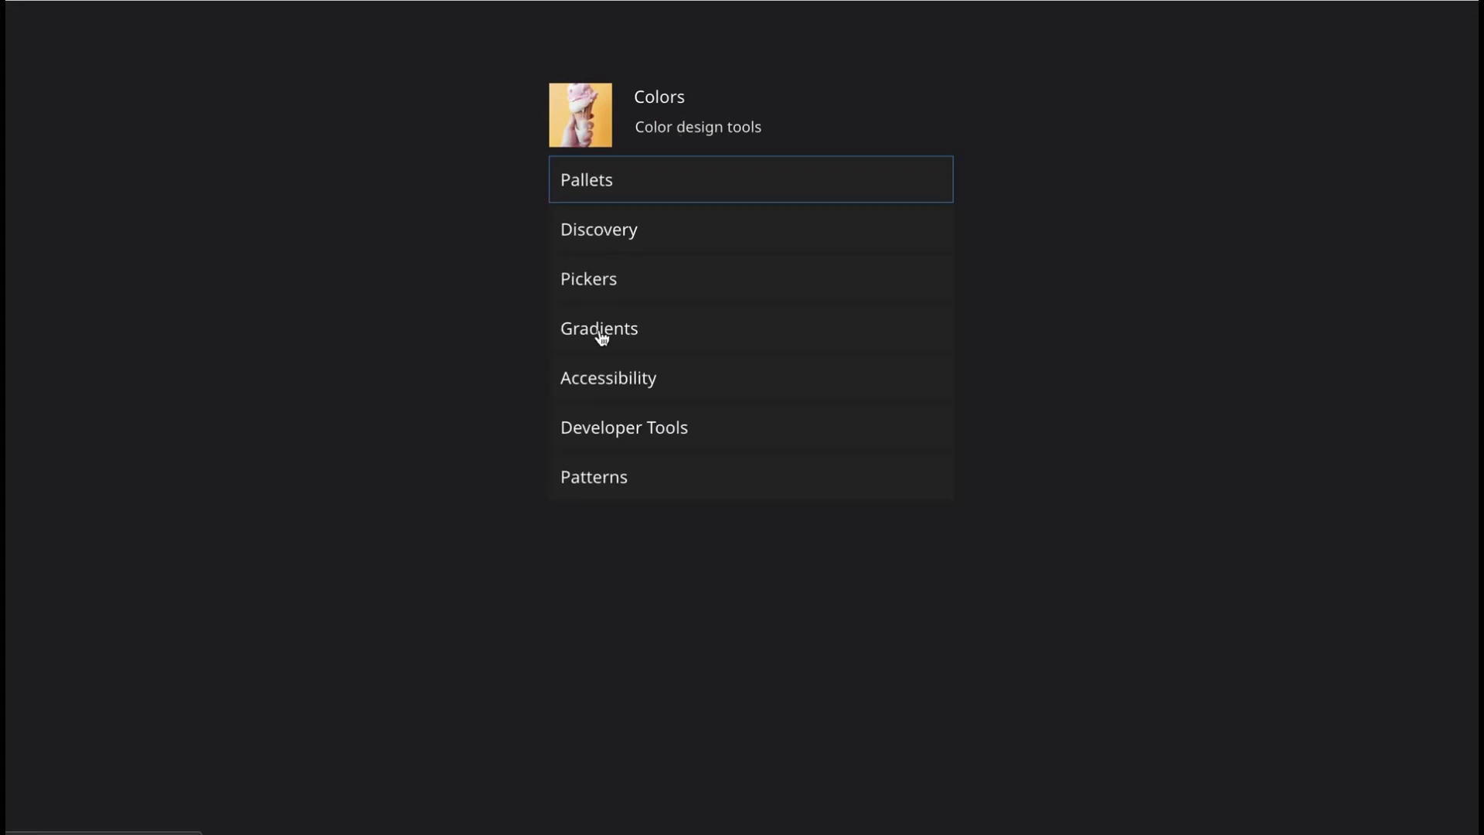
left_click(616, 193)
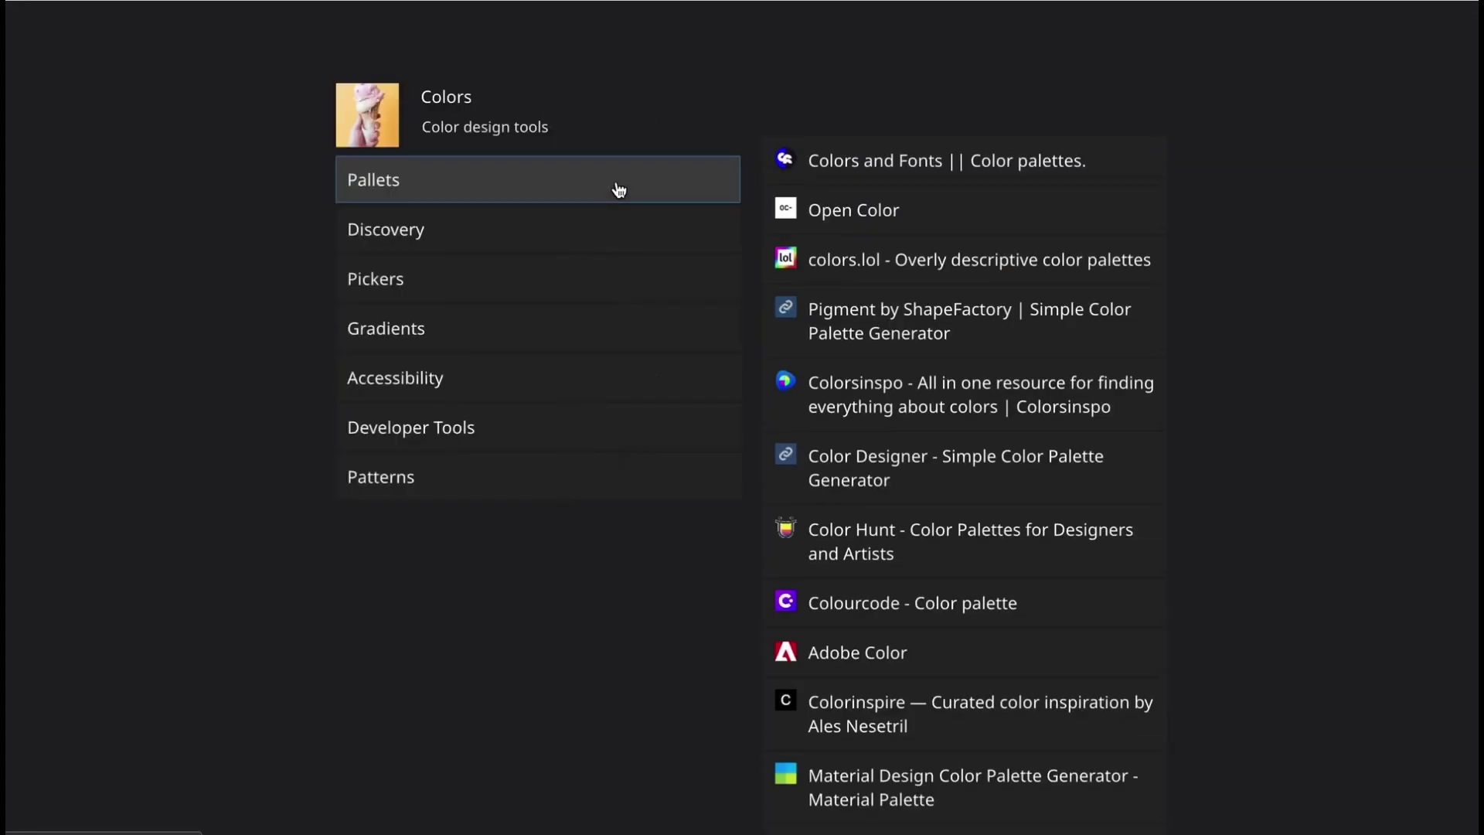
left_click(608, 247)
left_click(602, 280)
left_click(595, 328)
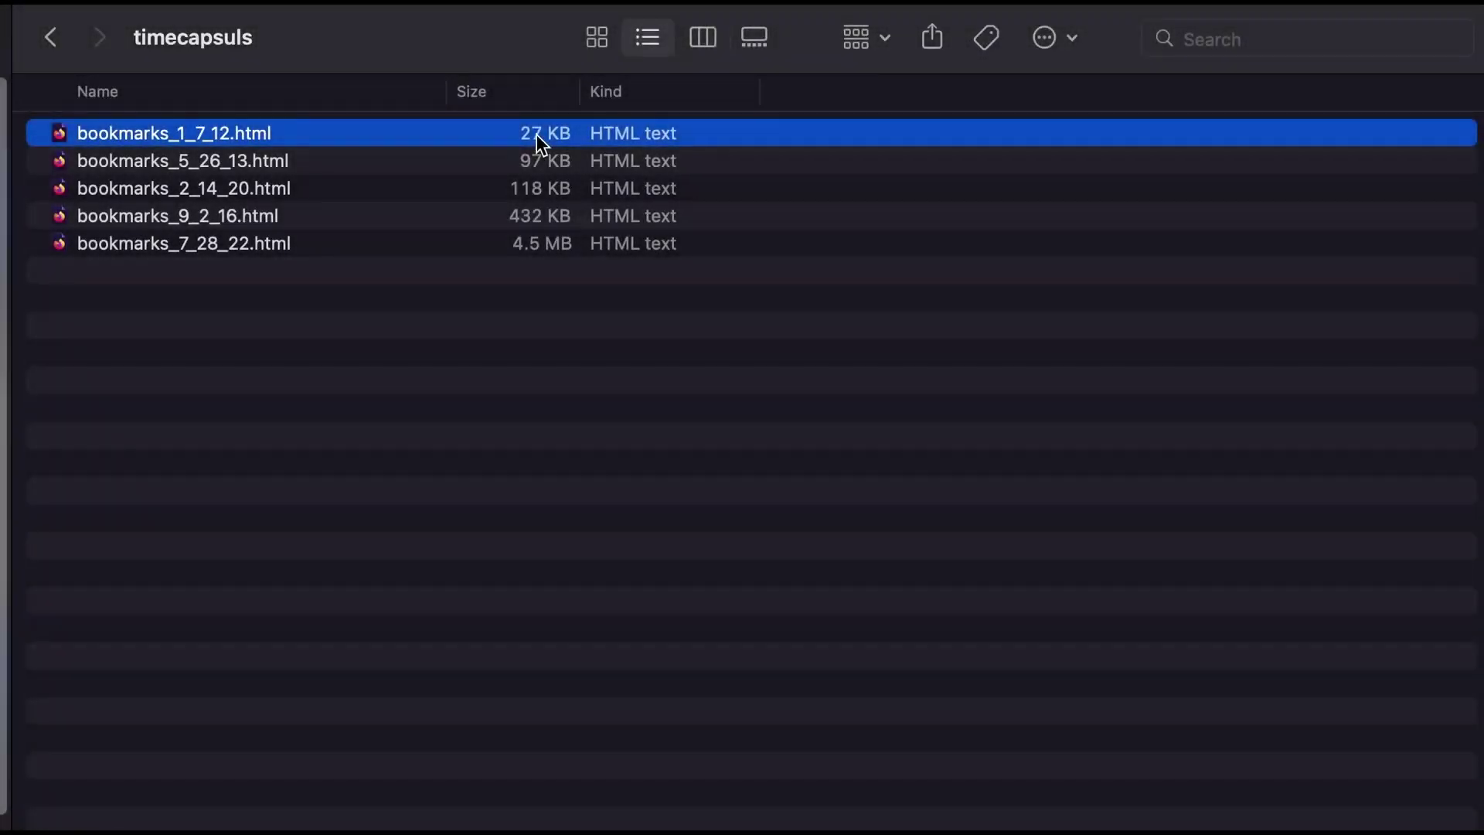
Go through backups bookmarks_5_26_13, bookmarks_2_14_20, bookmarks_9_2_16 and the latest bookmarks_7_28_22.html
left_click(540, 164)
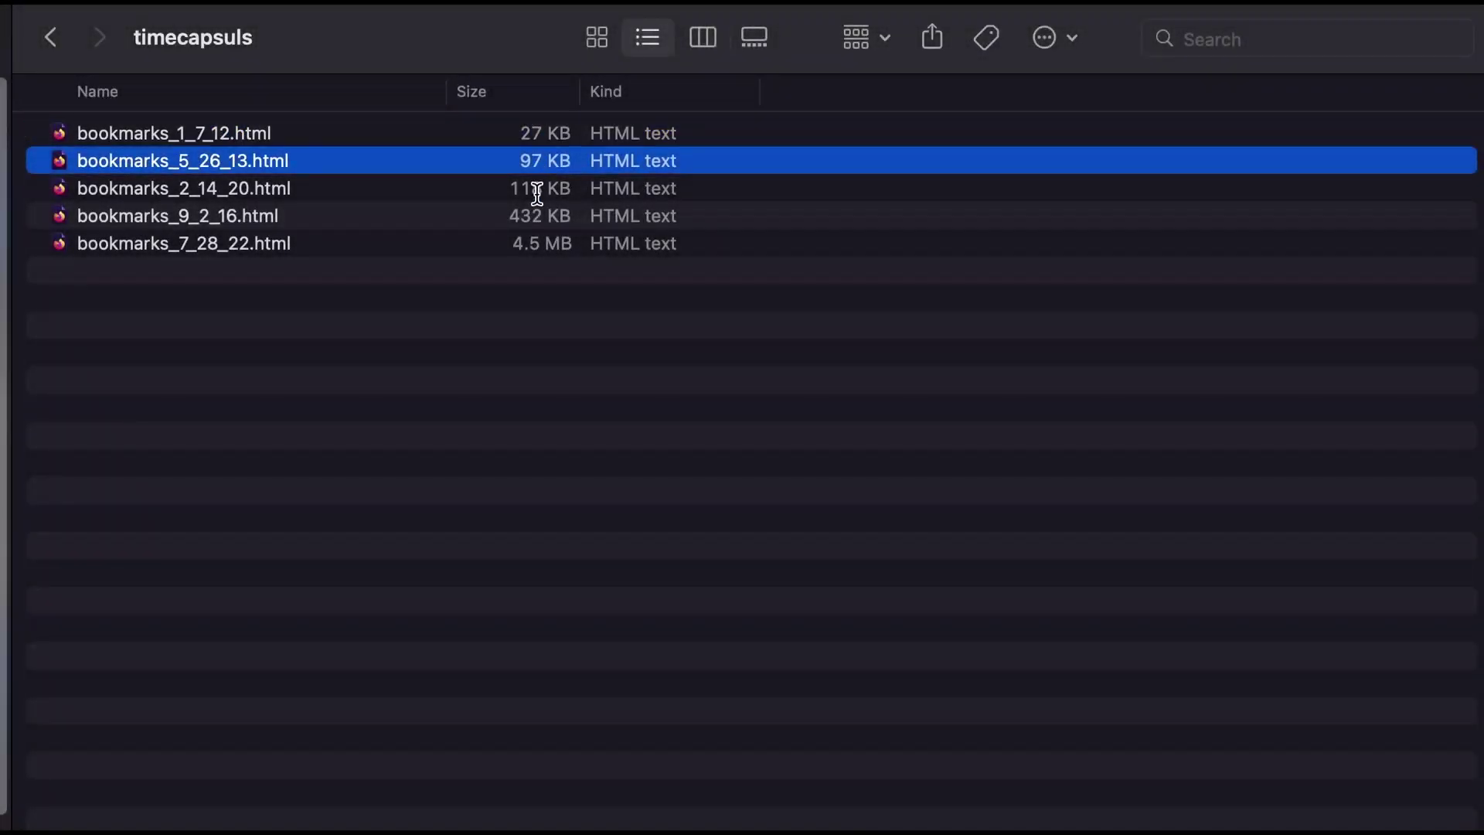
left_click(534, 192)
left_click(531, 219)
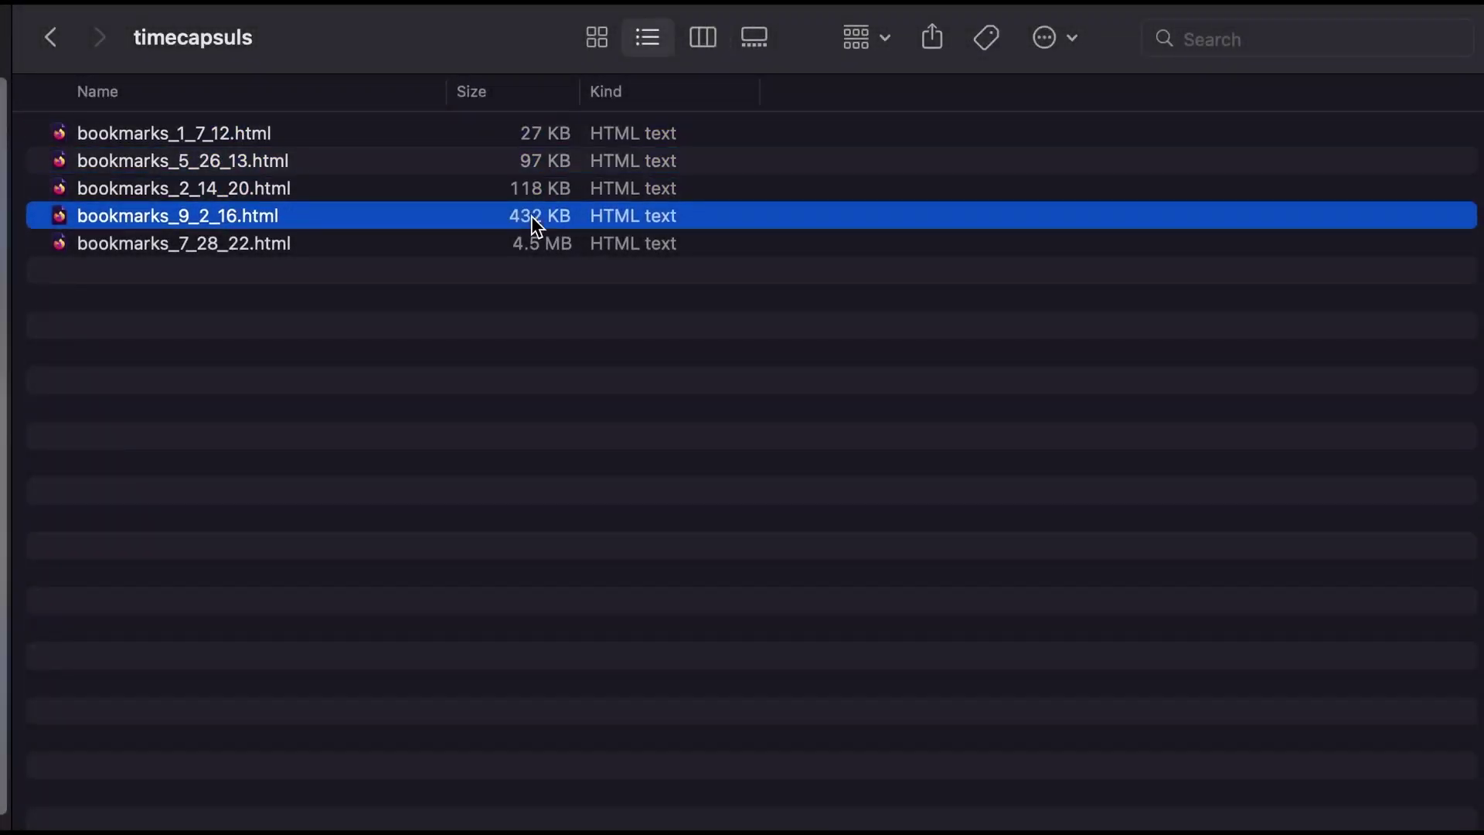
left_click(526, 246)
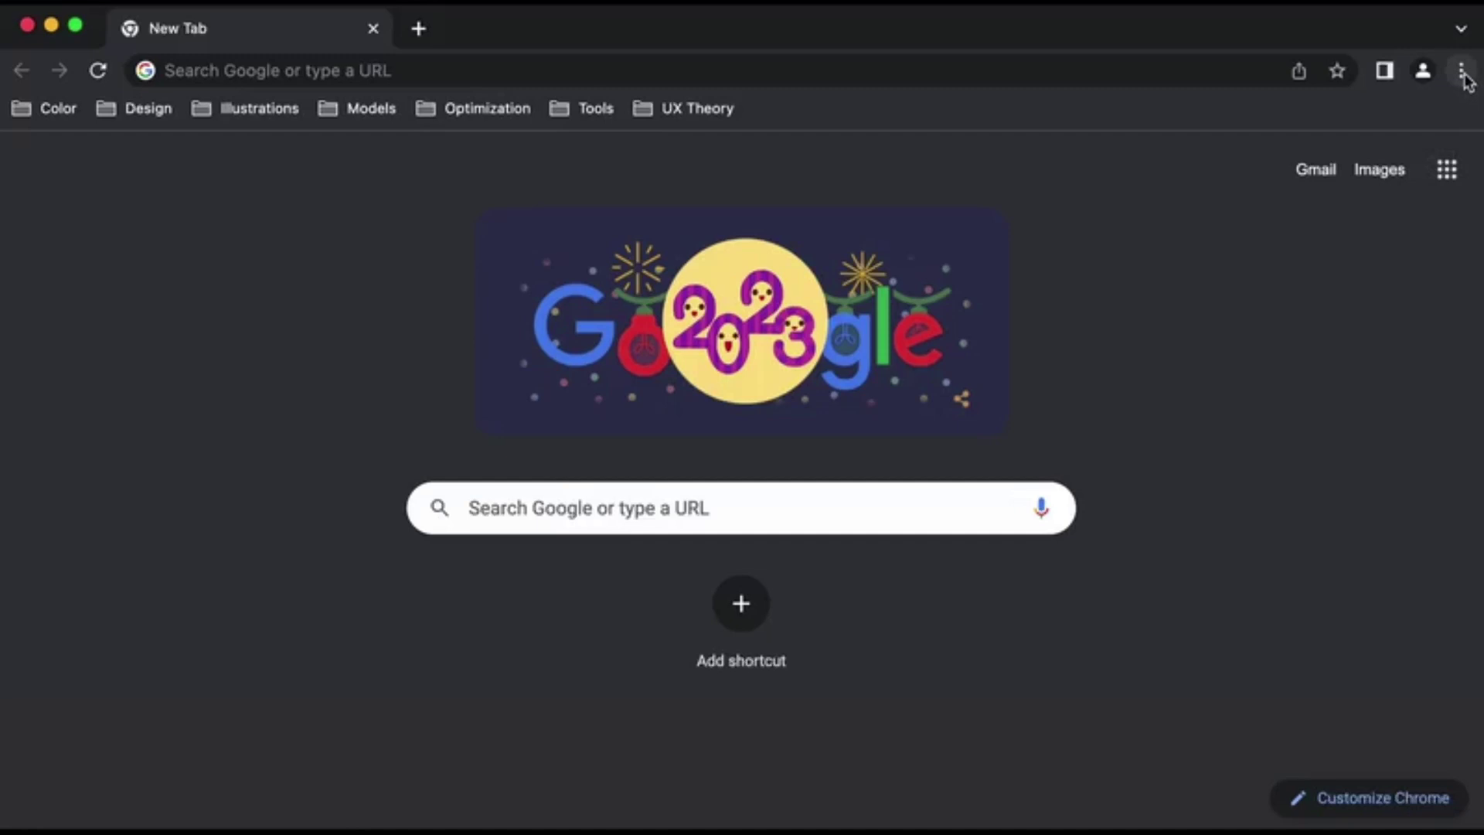
Show Chrome's Bookmarks submenu with the manager, import command and folders Color through UX Theory
left_click(1463, 73)
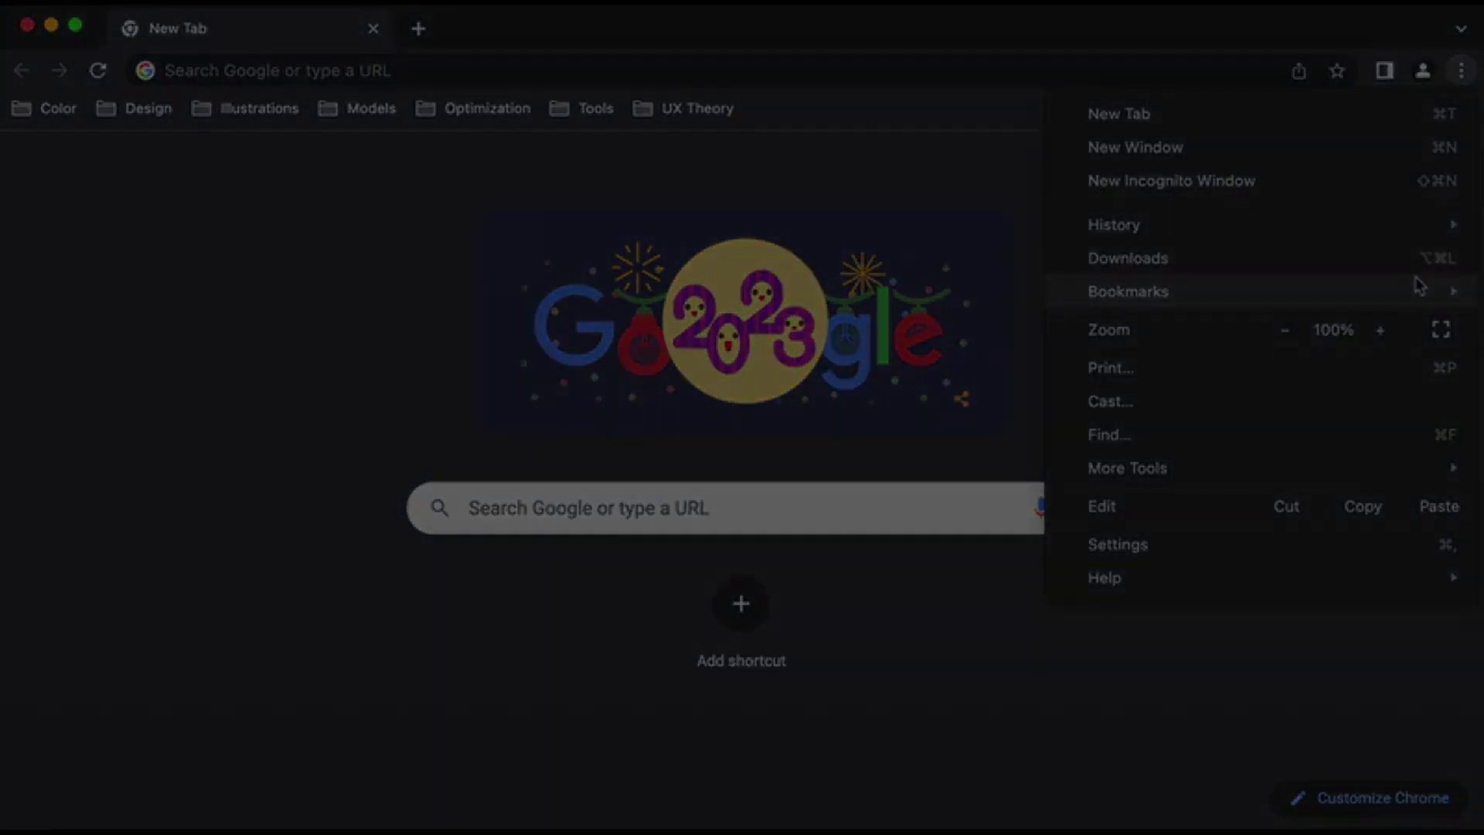
mouse_move(1417, 288)
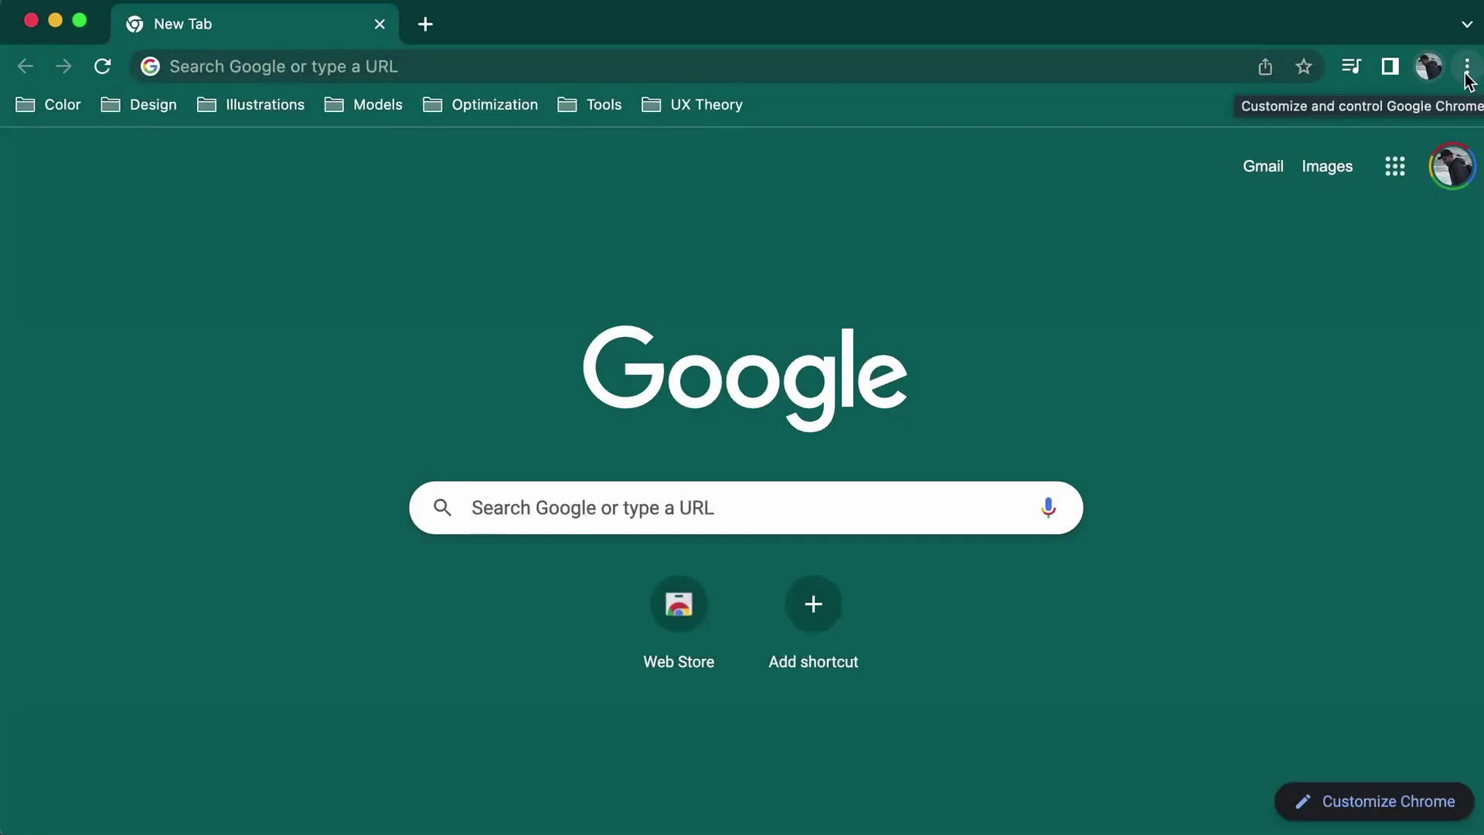
left_click(1466, 68)
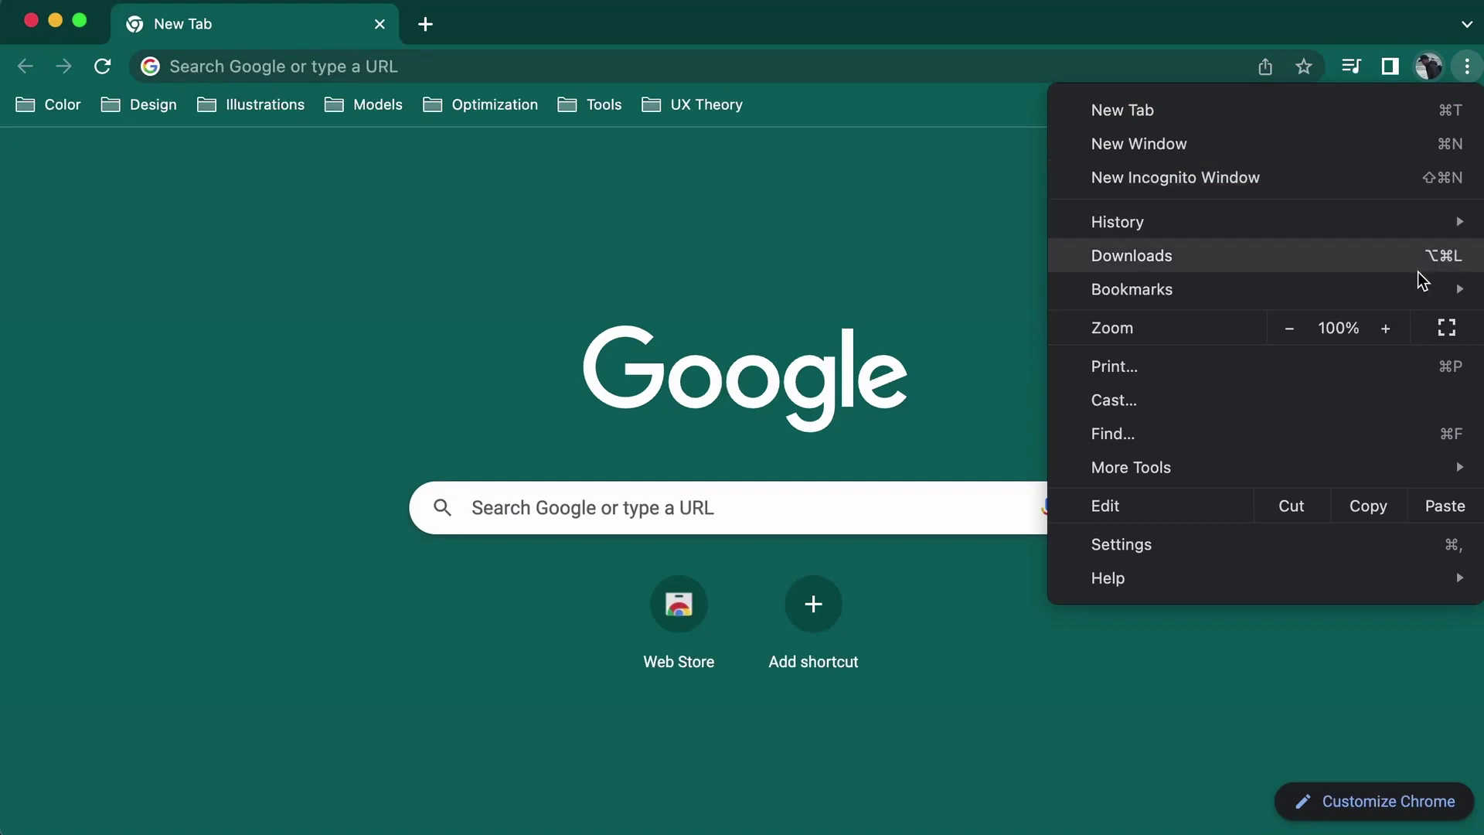
mouse_move(1414, 288)
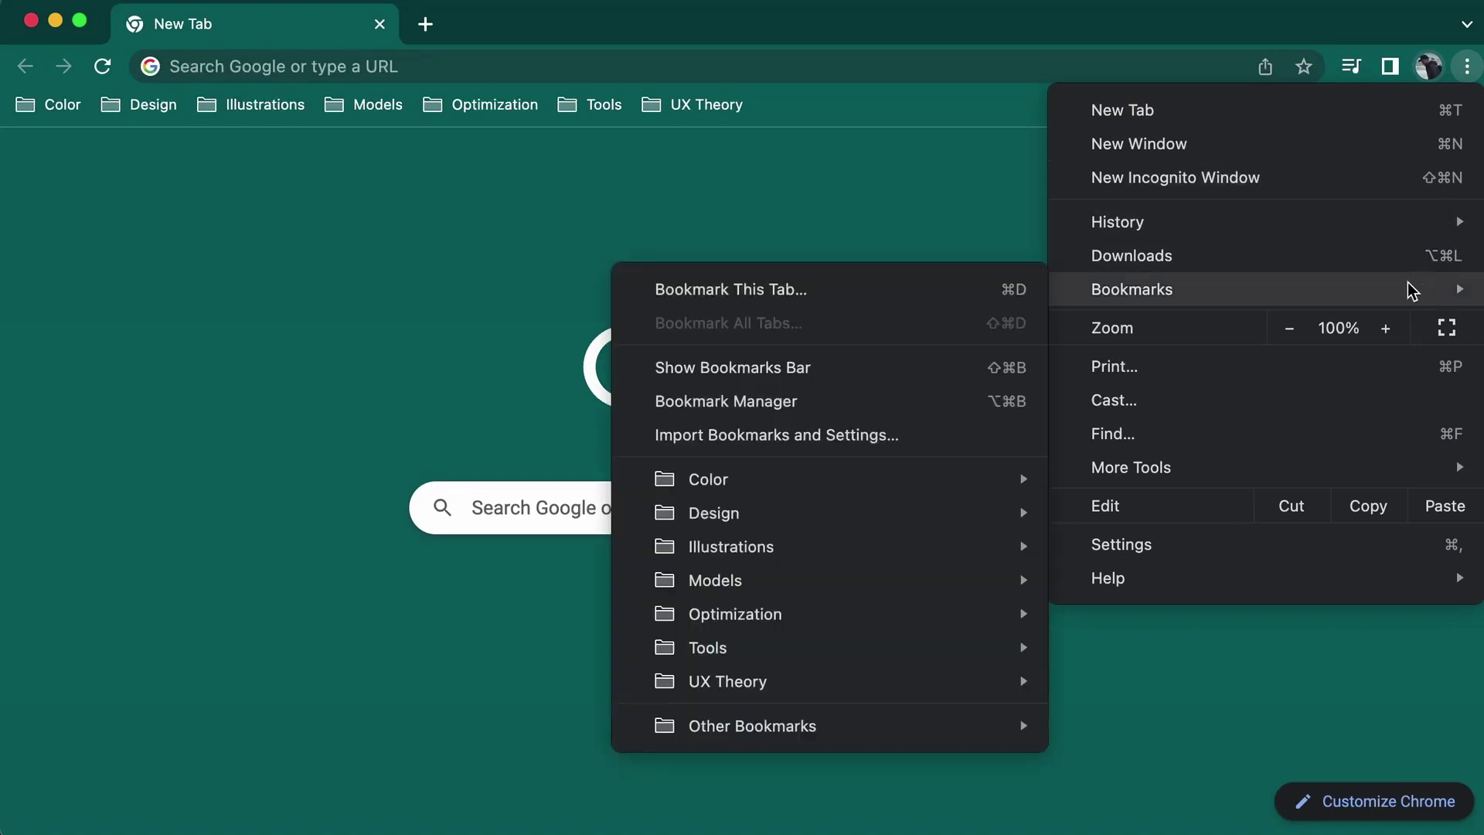
From Chrome's Bookmark Manager, export all bookmarks to the temp folder as bookmarks_1_7_23.html
left_click(994, 409)
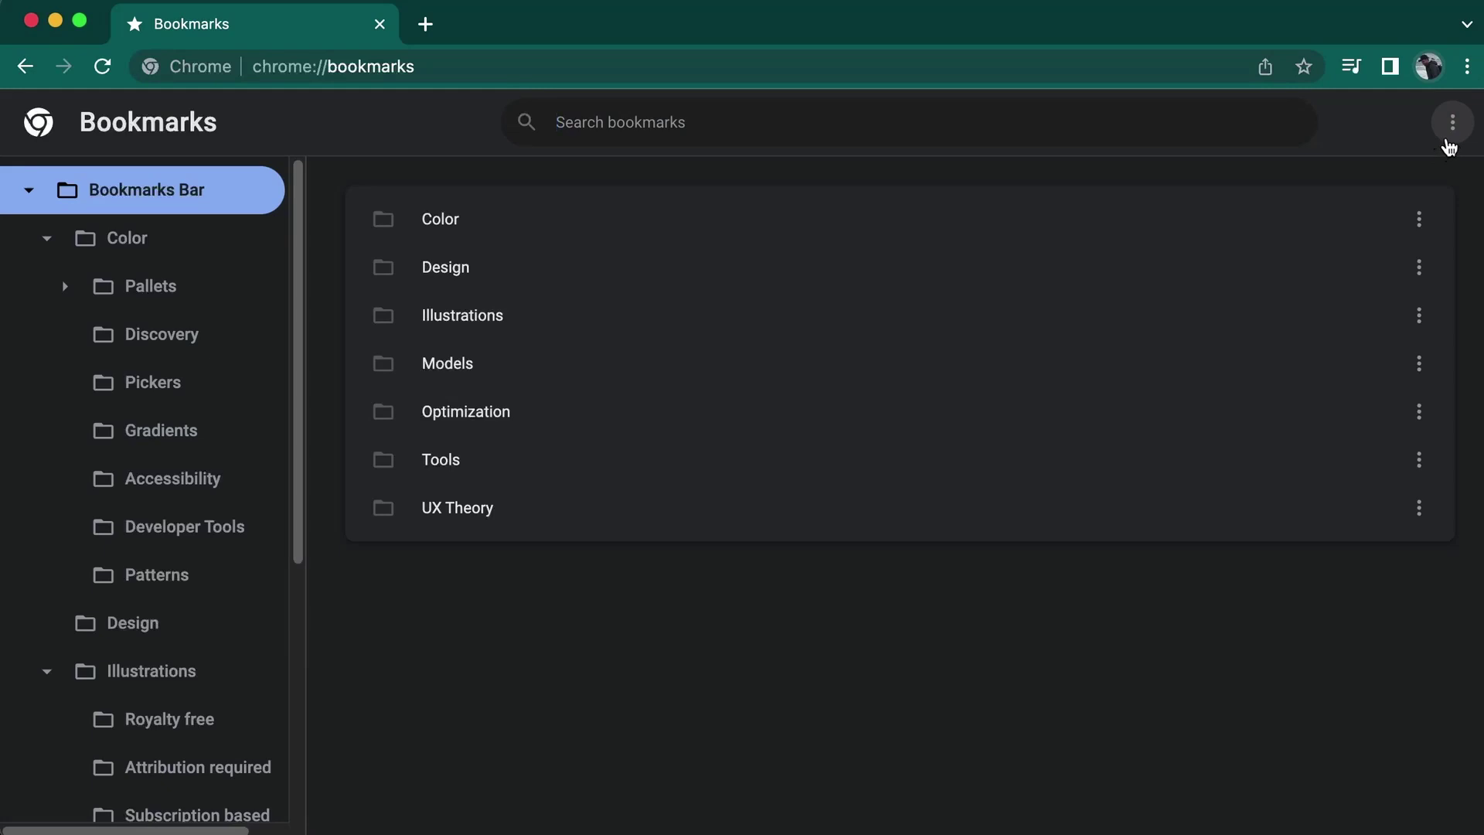
left_click(1449, 146)
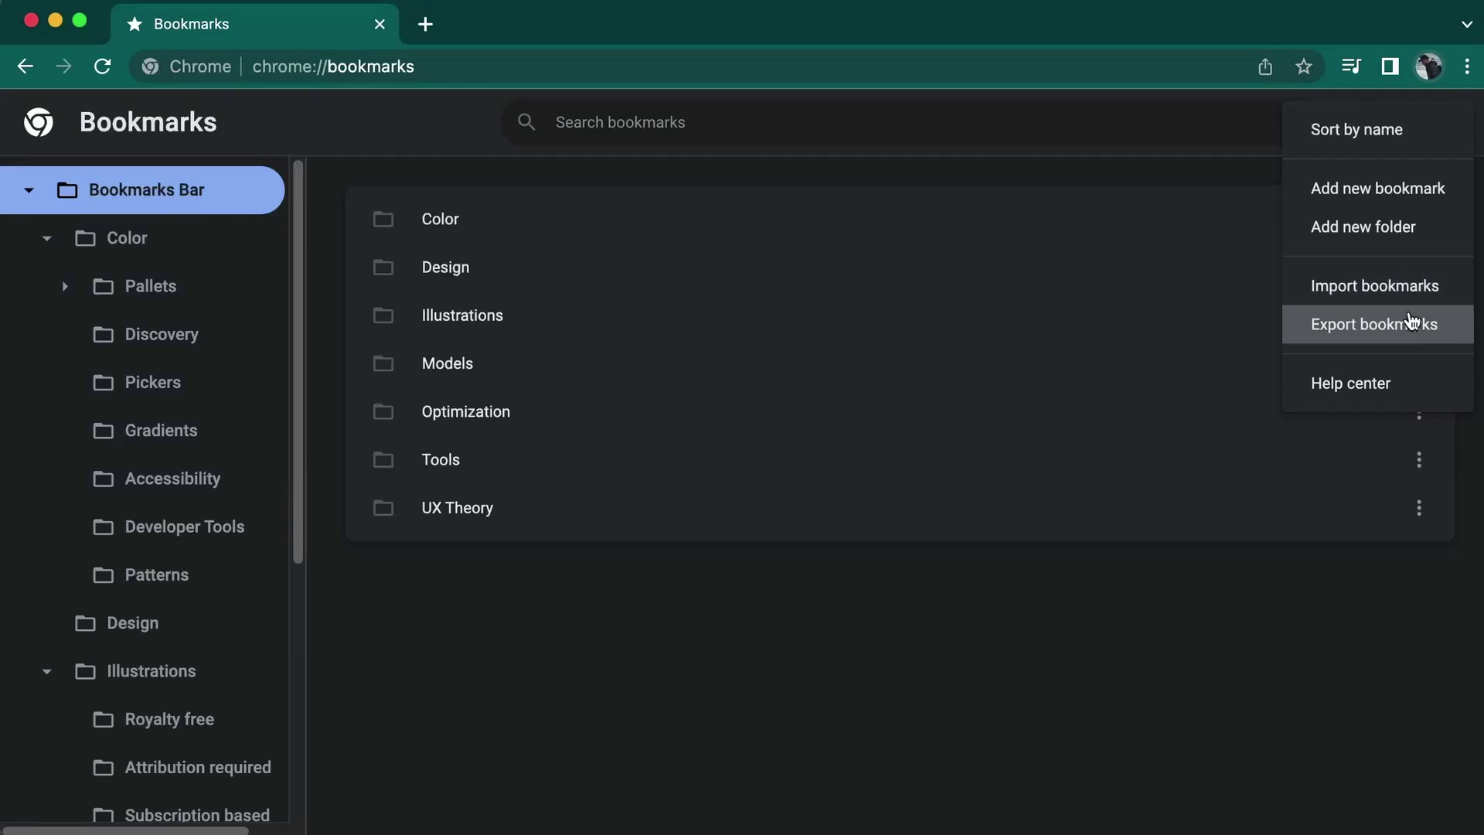
left_click(1411, 322)
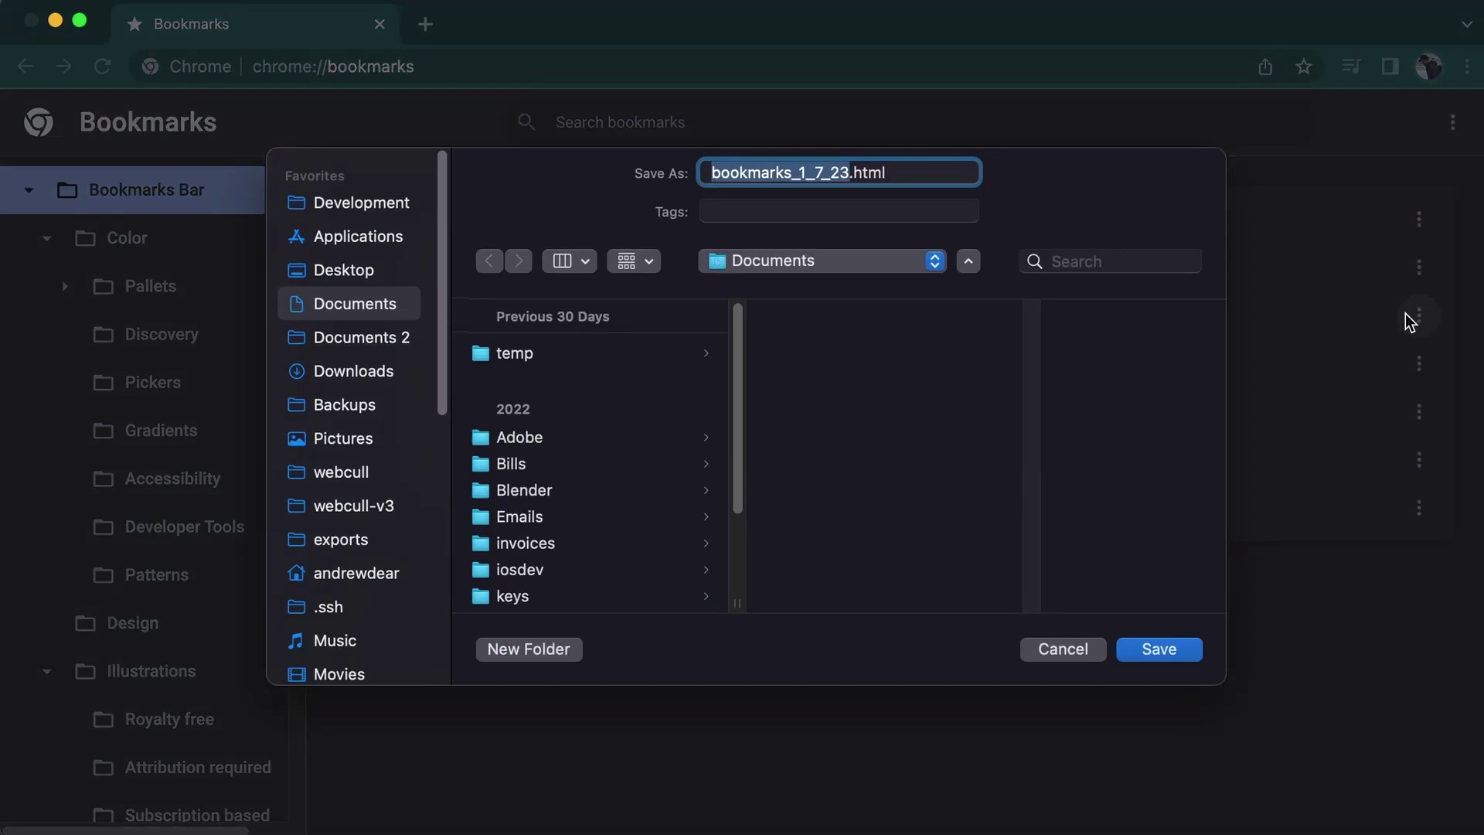
left_click(658, 356)
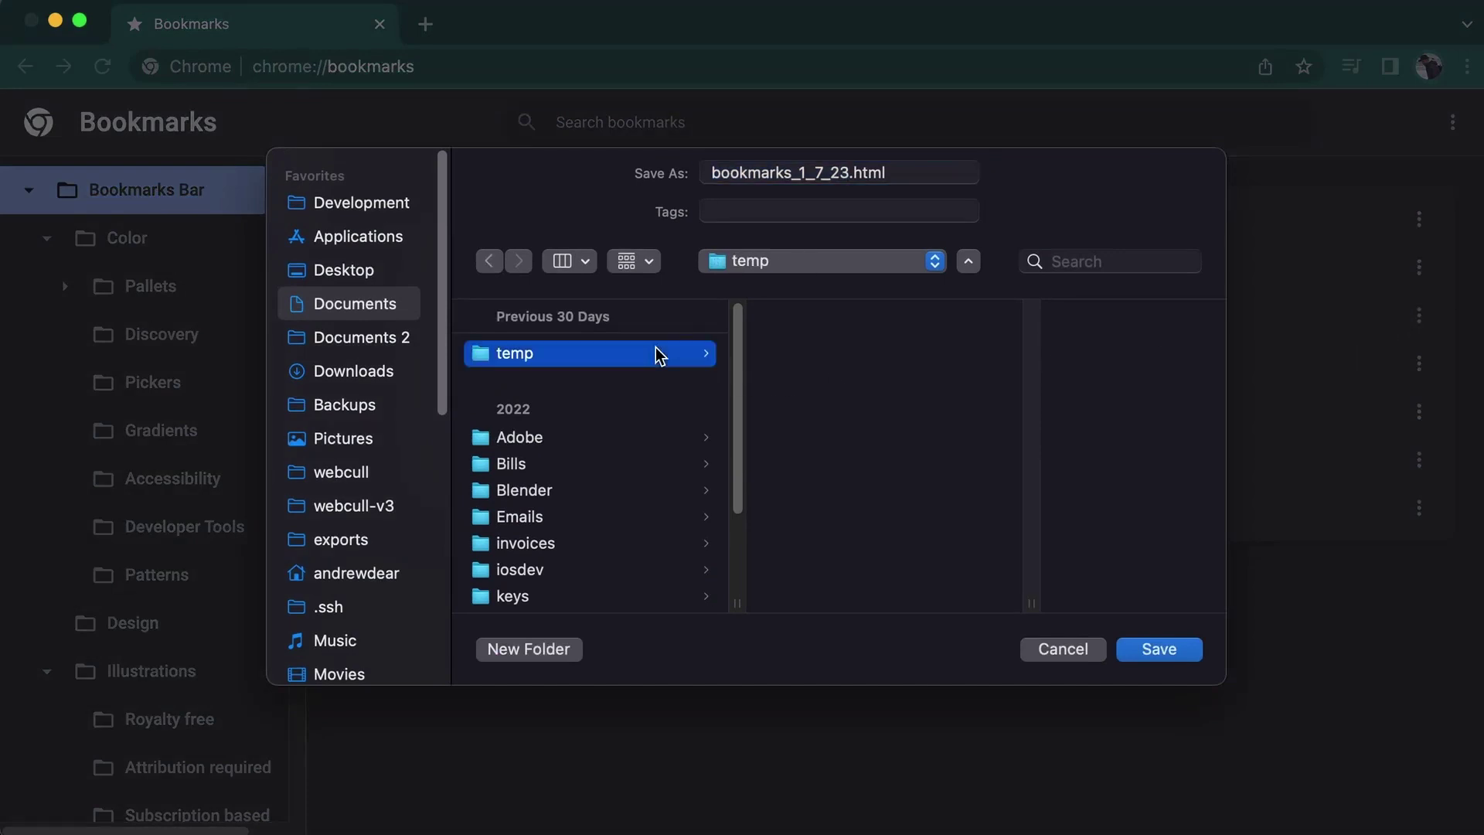
left_click(1159, 650)
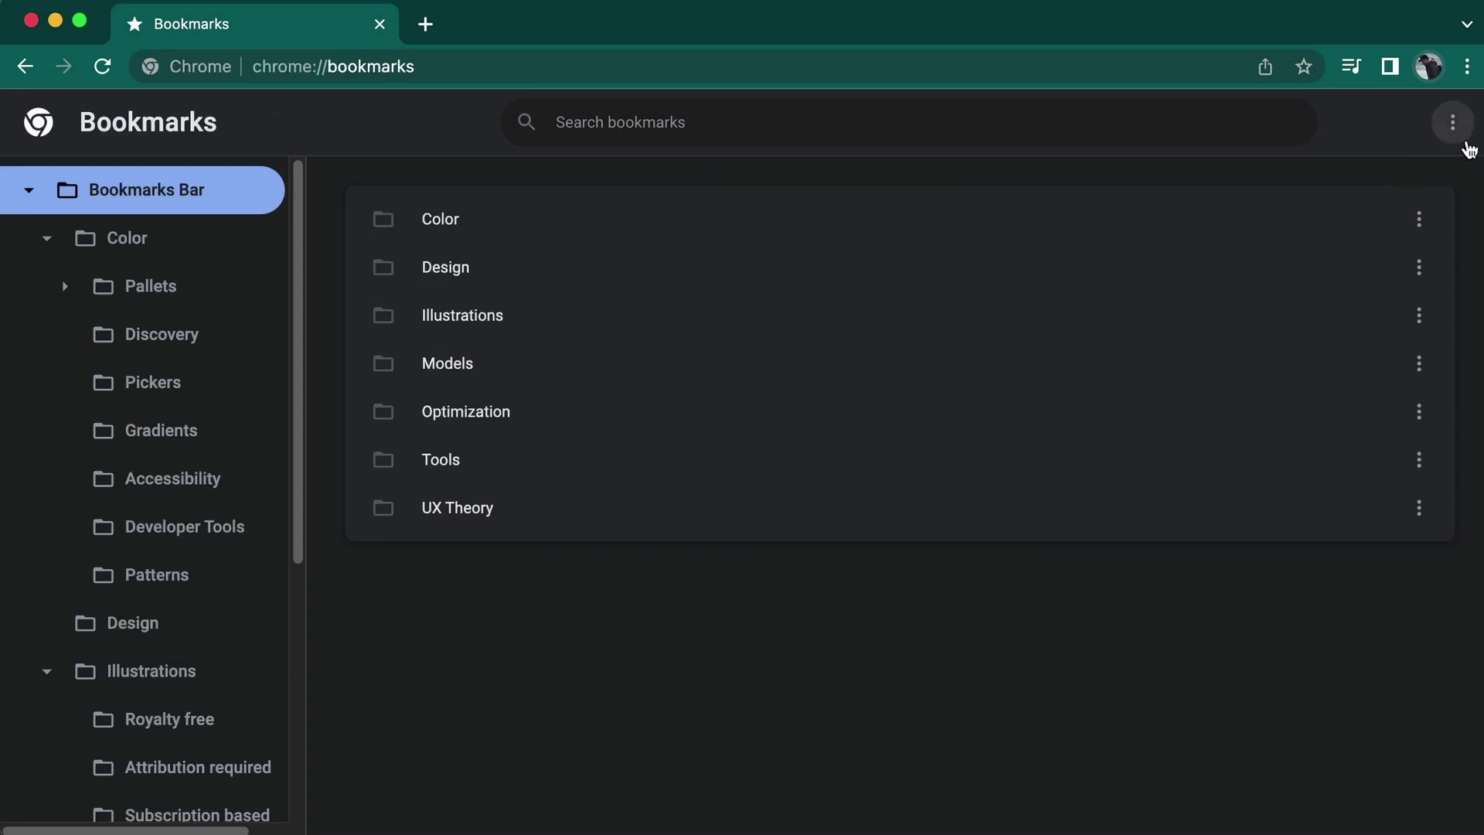
Import bookmarks into Chrome, selecting bookmarks_1_7_23.html from the temp folder
left_click(1453, 123)
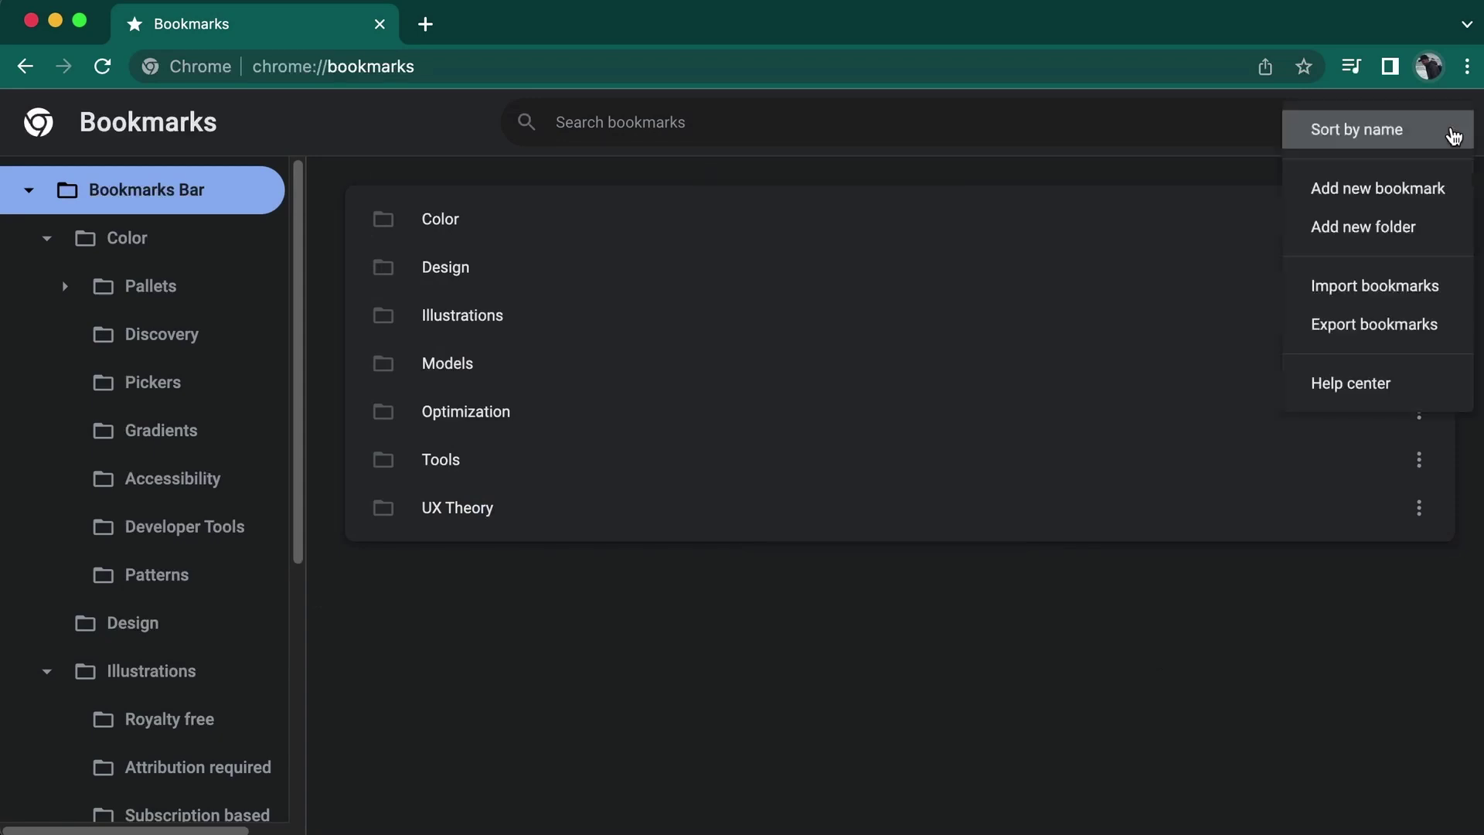
left_click(1432, 283)
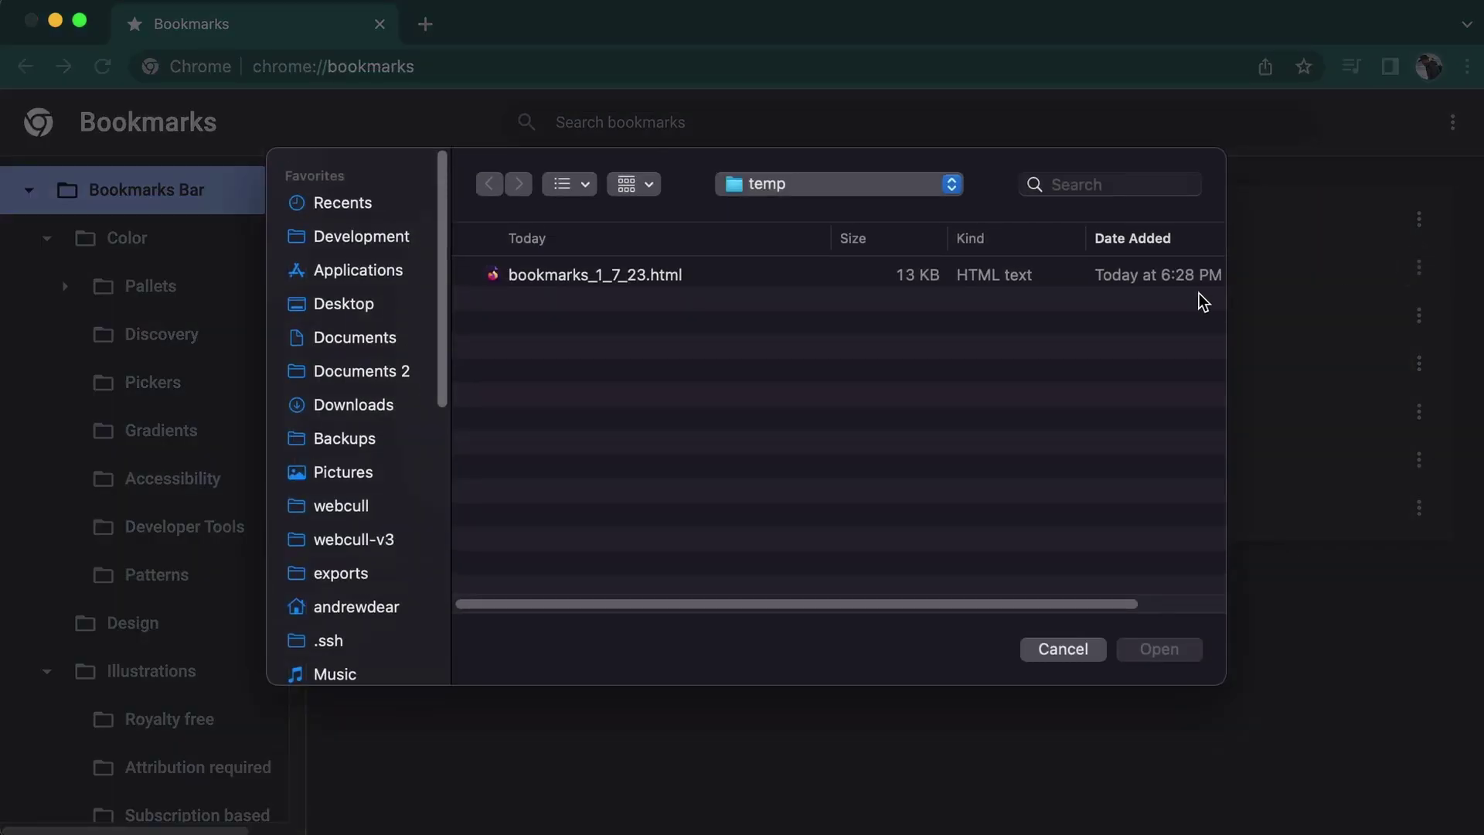
left_click(1152, 278)
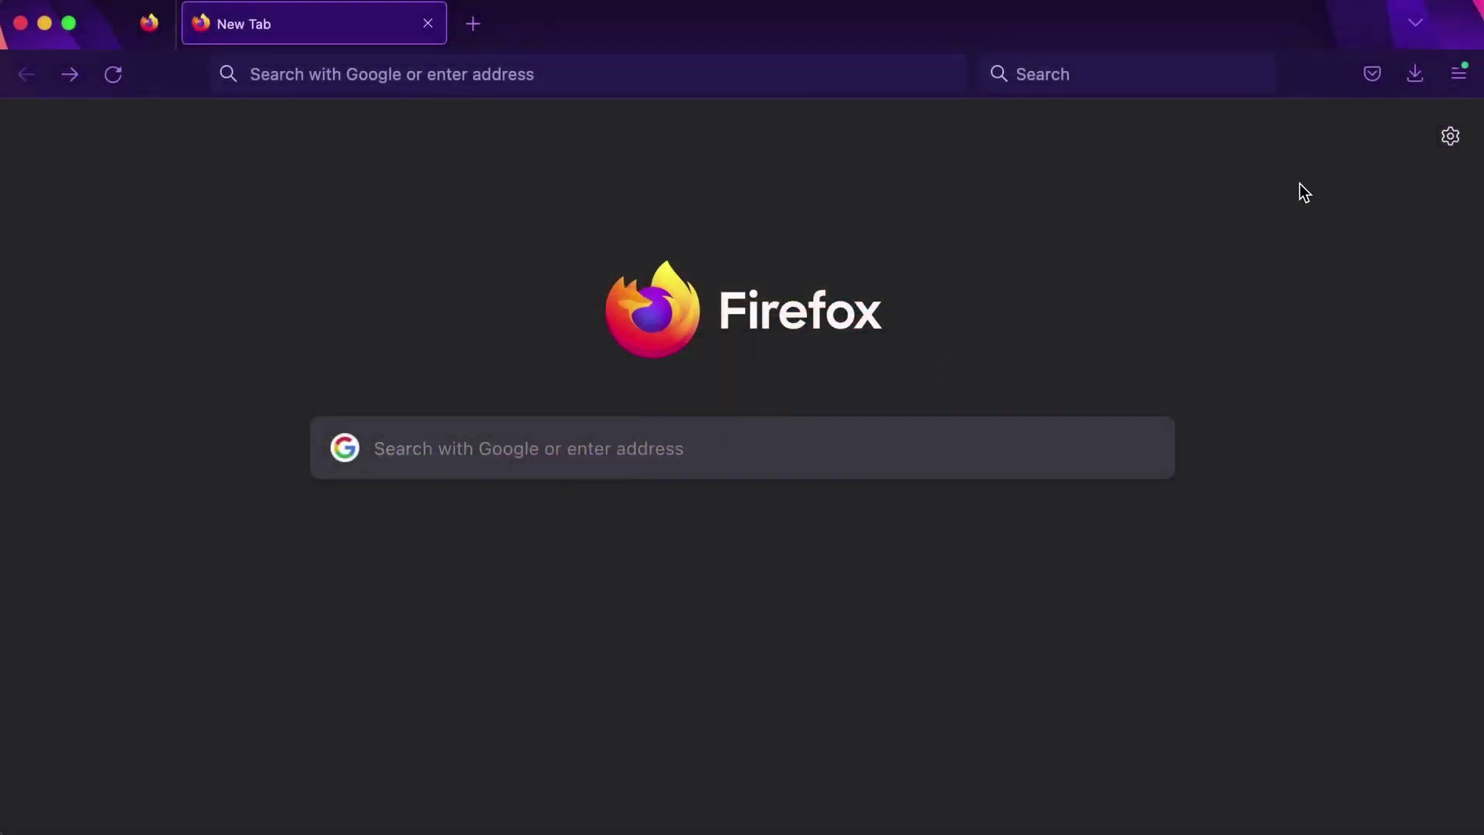
Open Firefox's Library through Bookmarks > Manage bookmarks to show the Other Bookmarks folders
left_click(1457, 77)
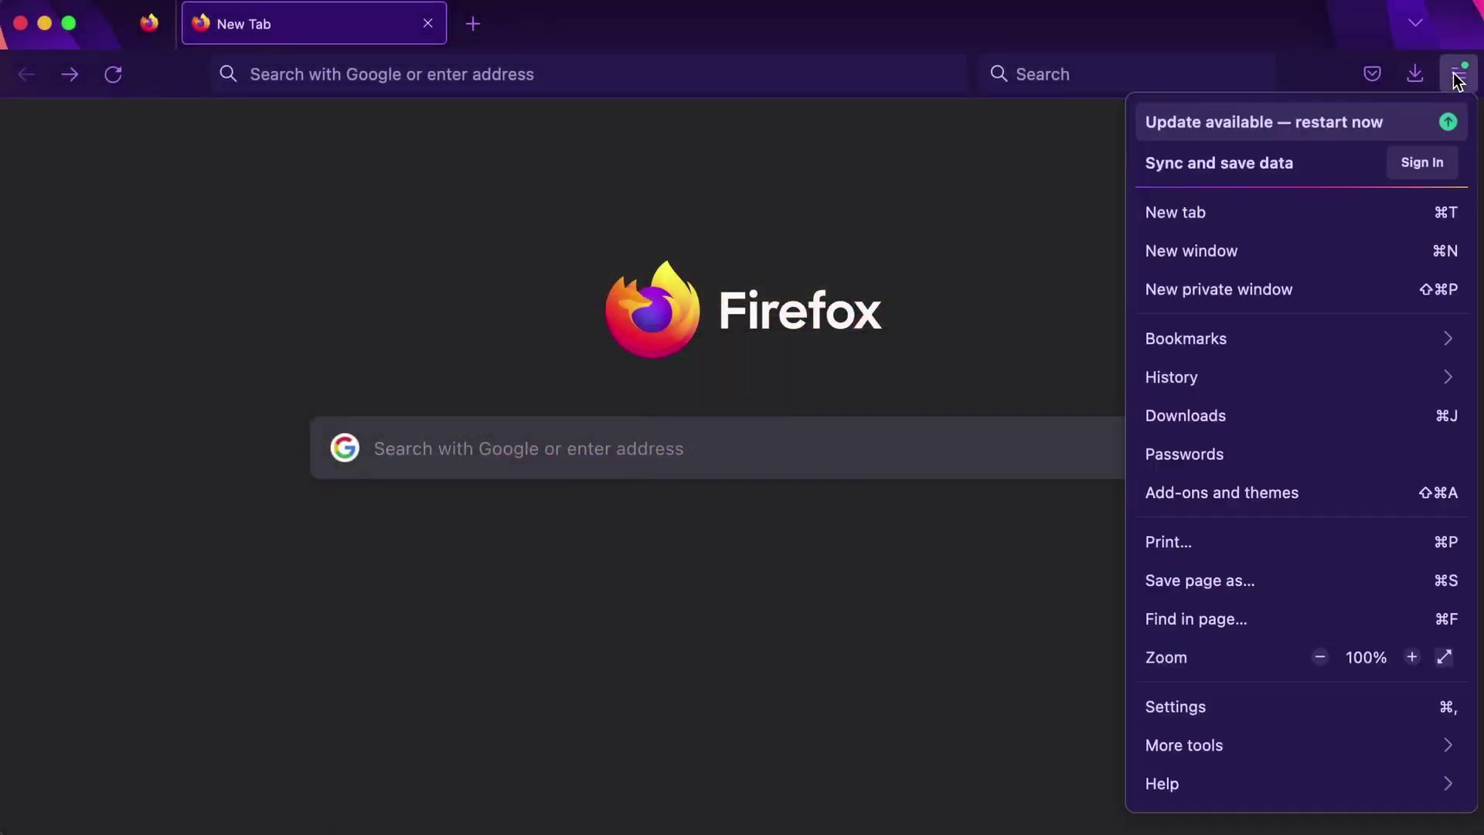
left_click(1362, 343)
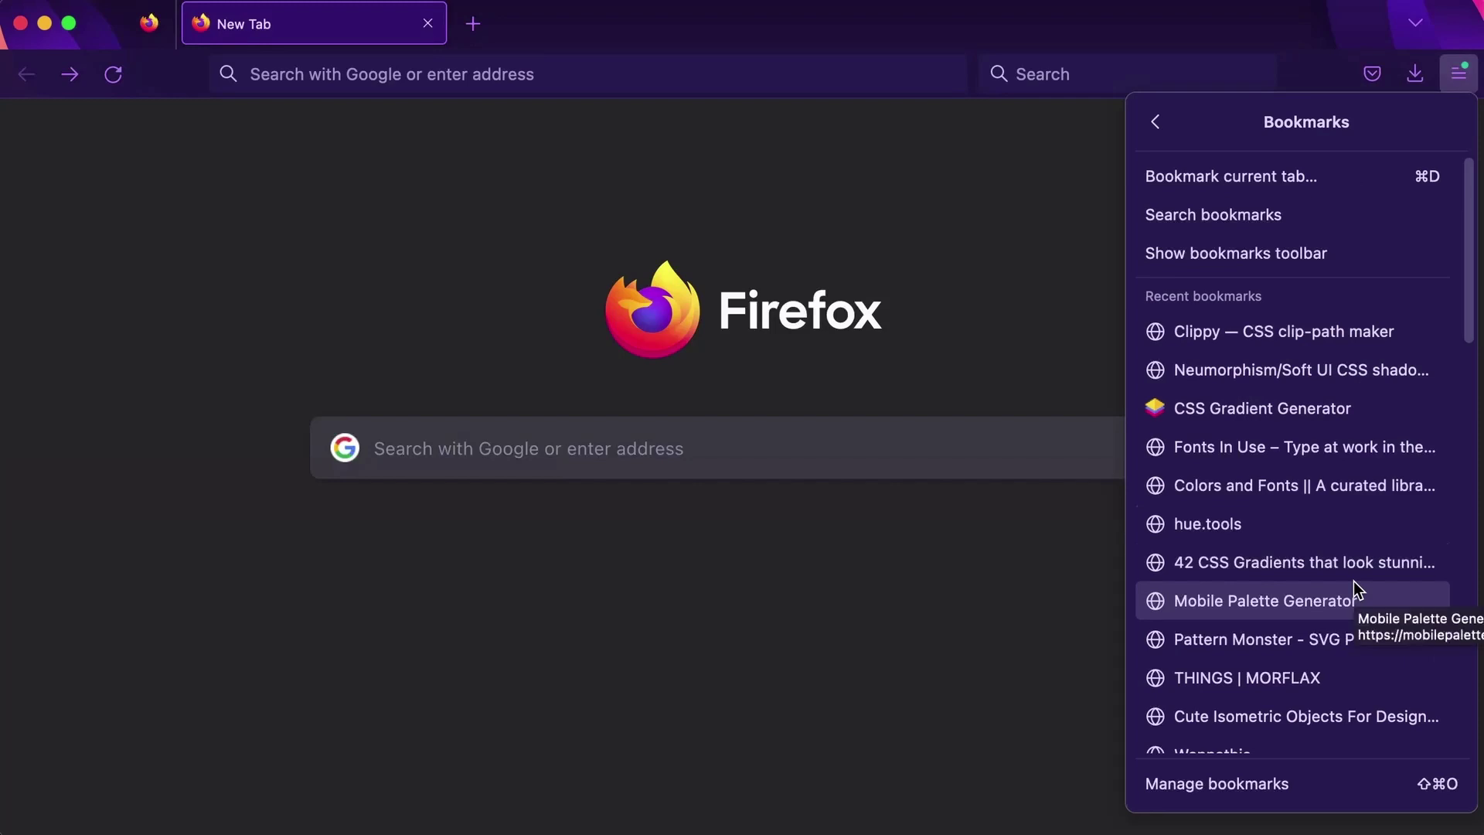
left_click(1336, 784)
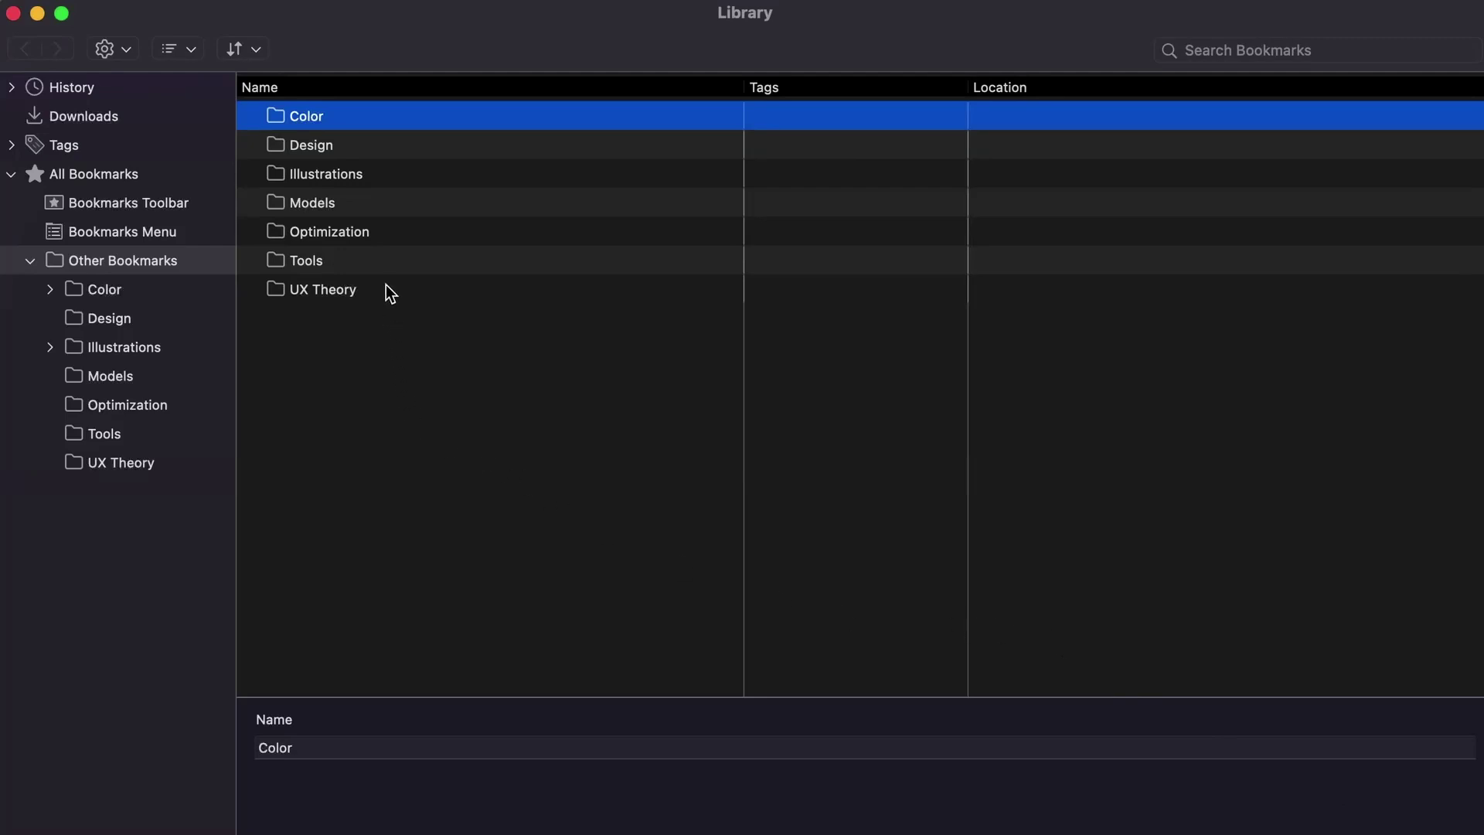
Export Firefox's bookmarks from the Library's Import and Backup menu as bookmarks.html in temp
left_click(255, 54)
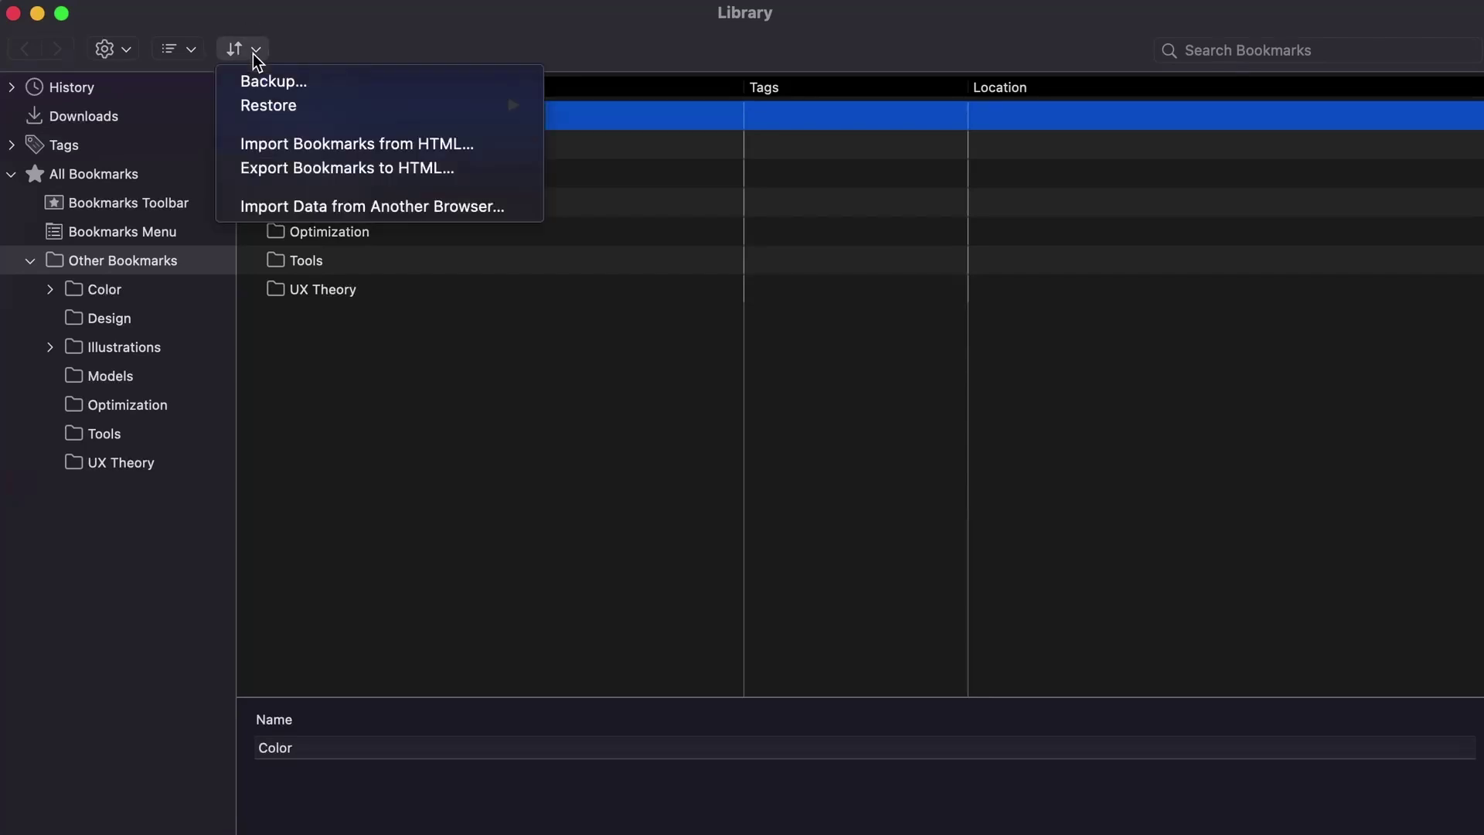
left_click(286, 170)
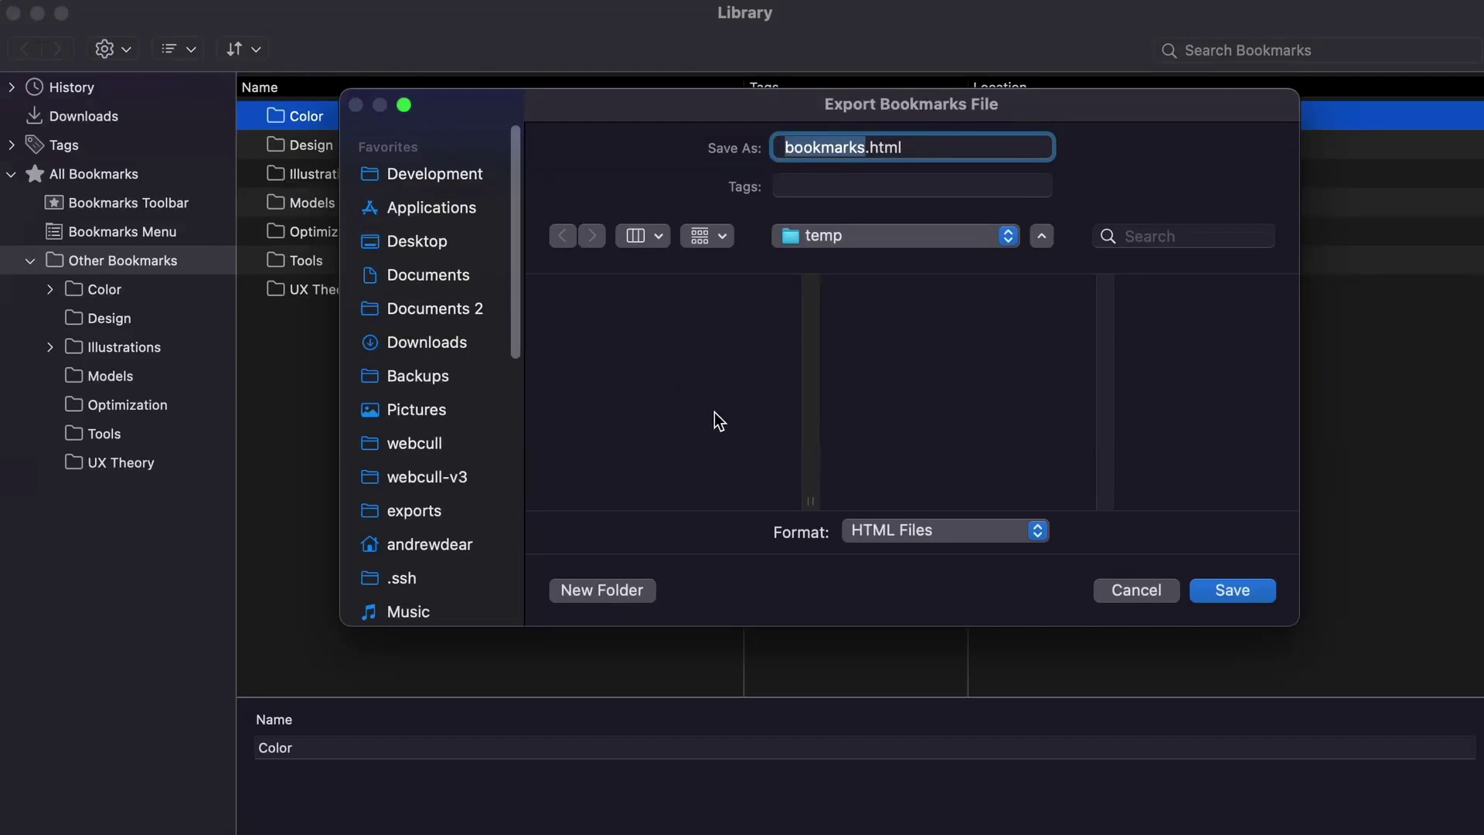
left_click(1226, 587)
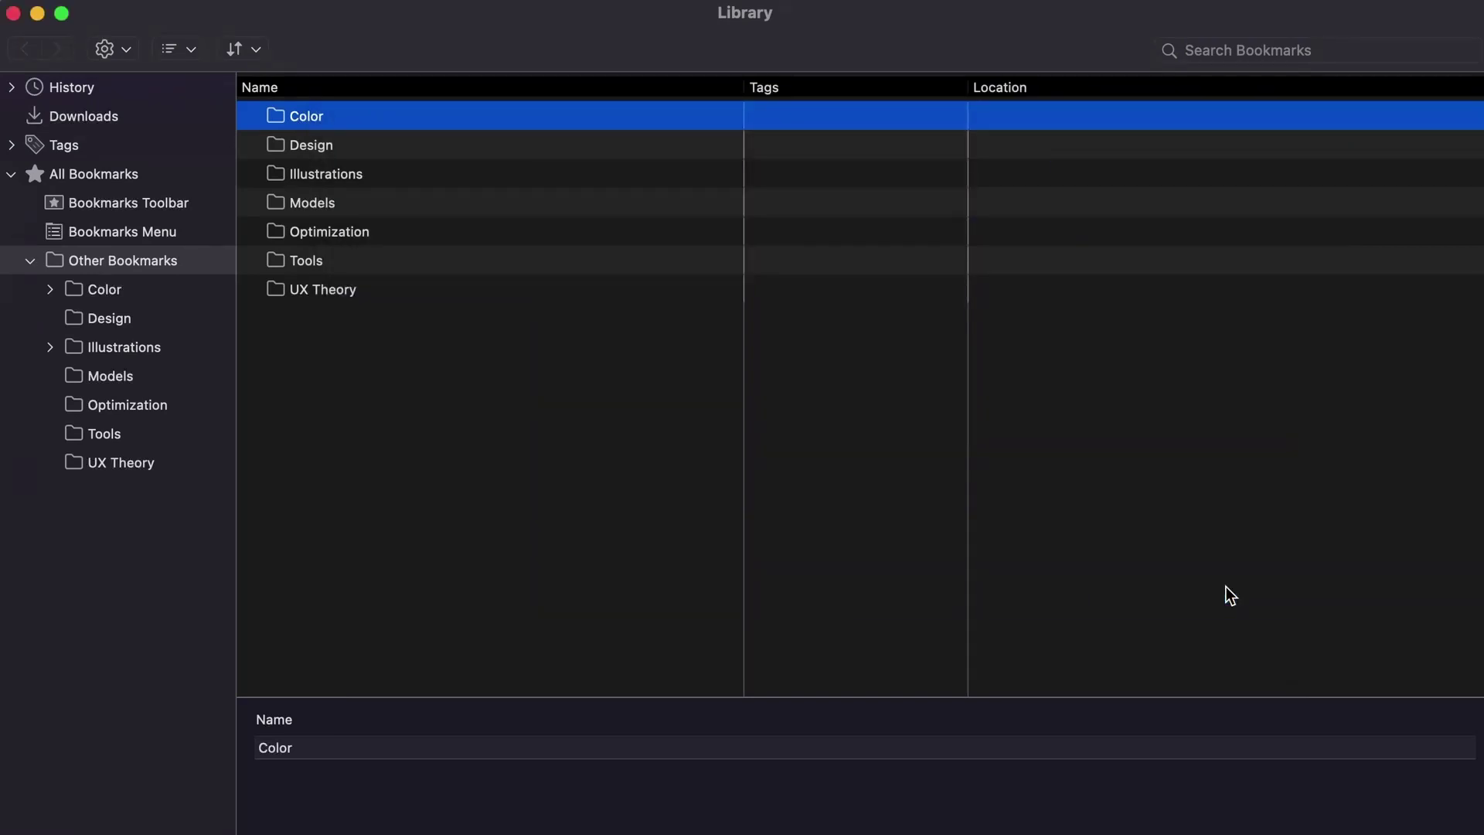
Start Firefox's Import Bookmarks from HTML and pick bookmarks.html in the temp folder
left_click(249, 53)
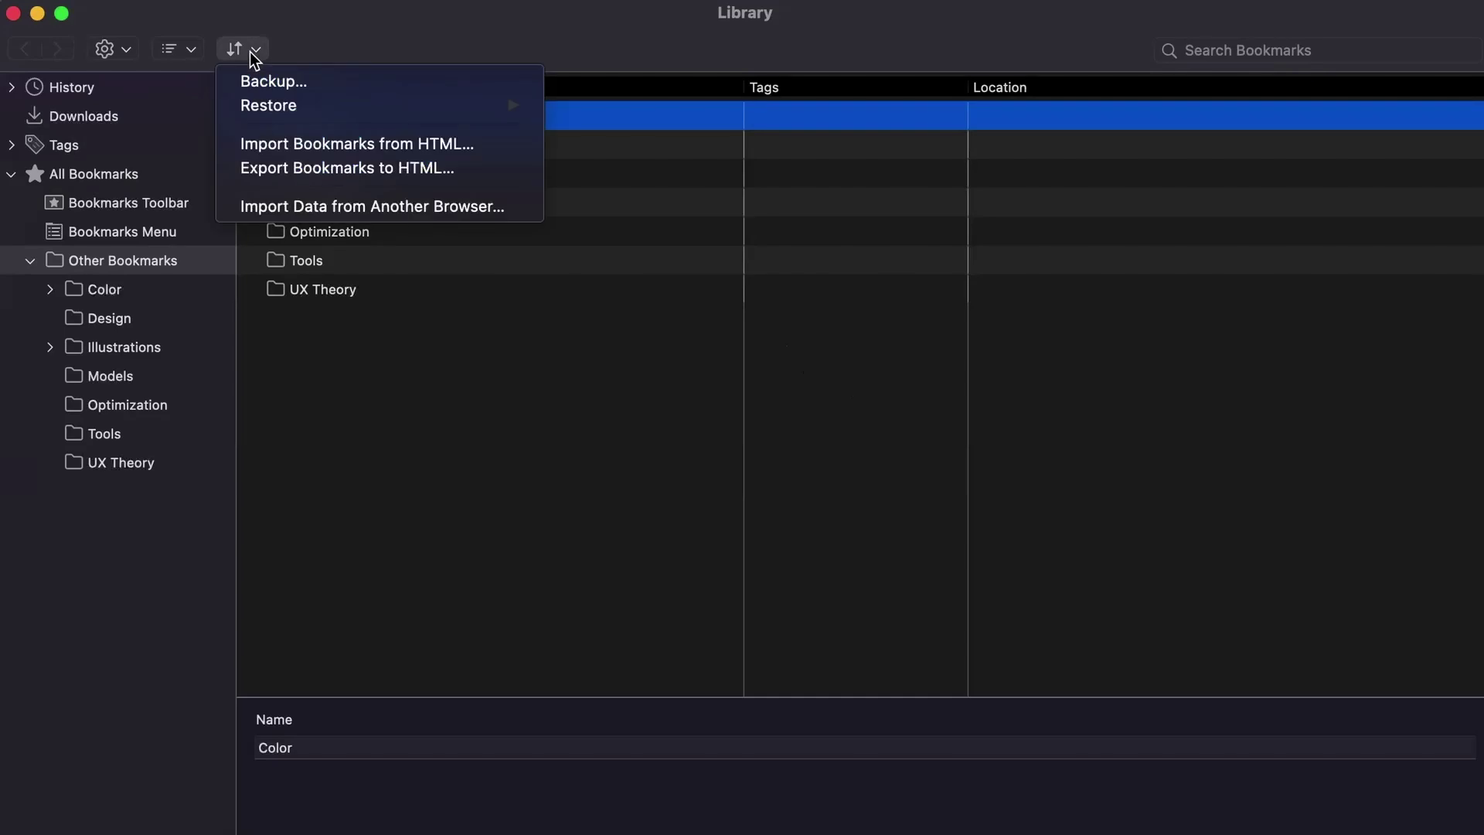
left_click(278, 146)
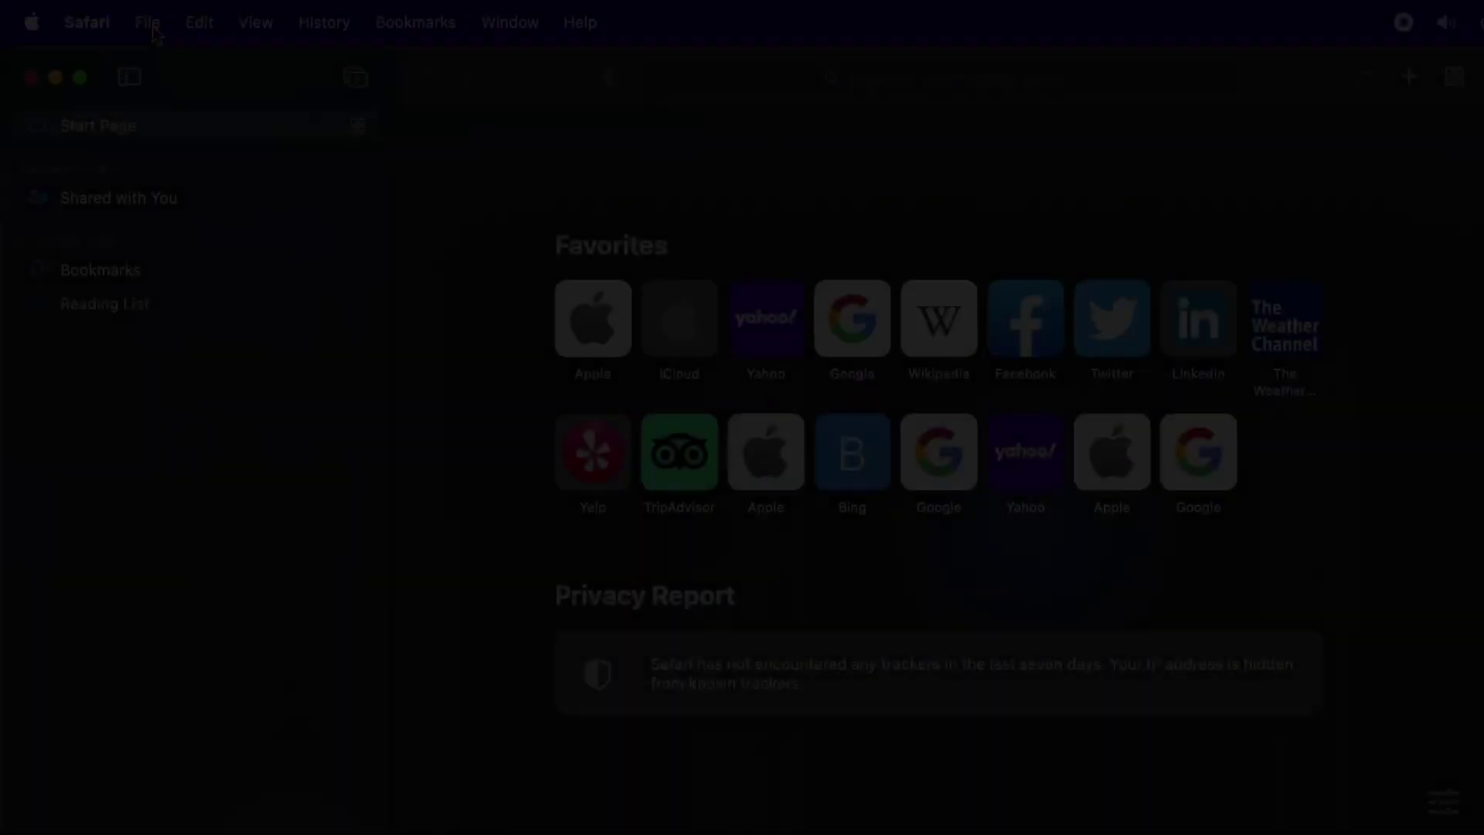
Export Safari's bookmarks through File > Export as Safari Bookmarks.html in the temp folder
left_click(148, 23)
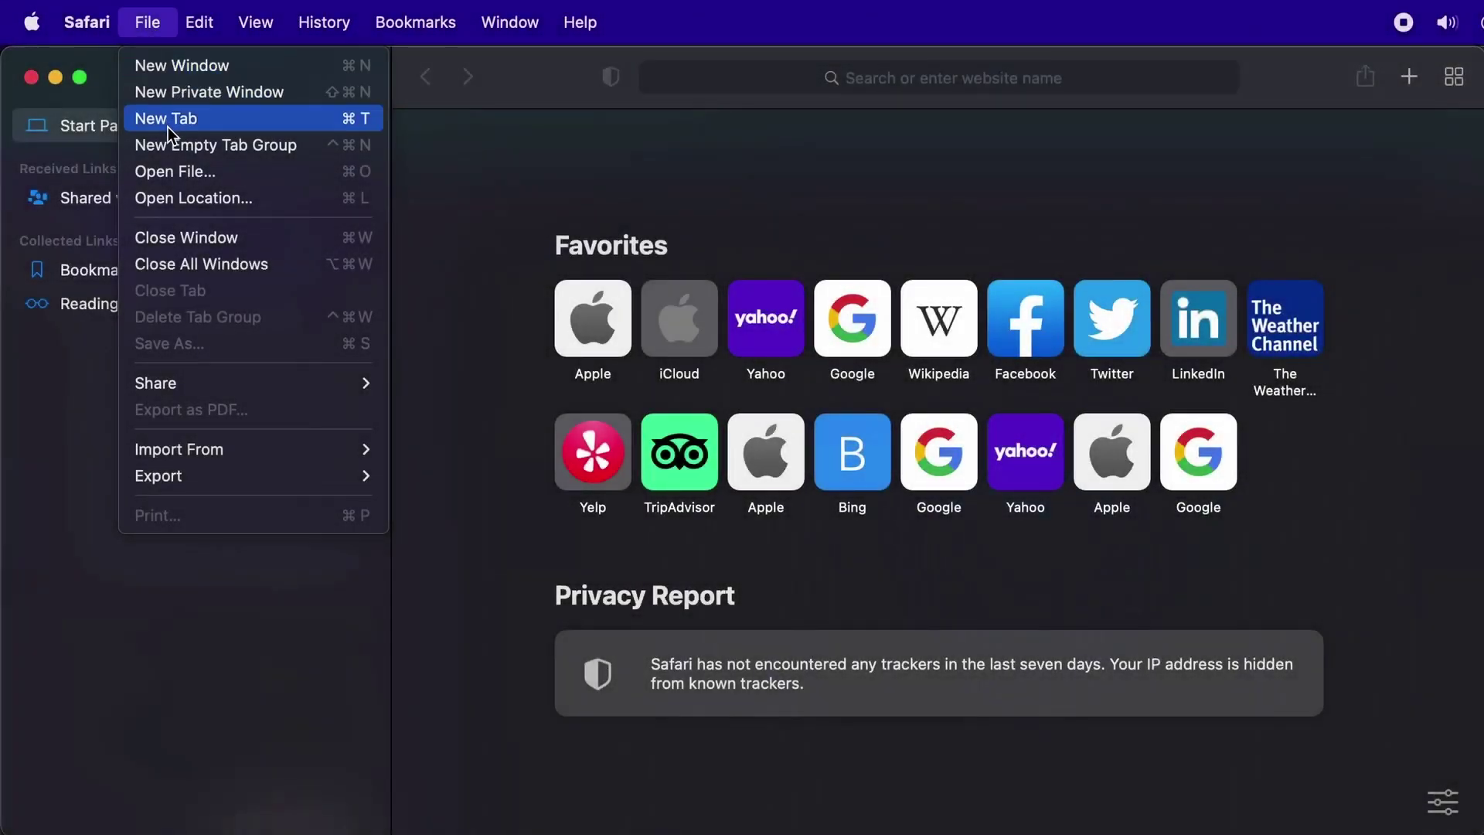
mouse_move(215, 475)
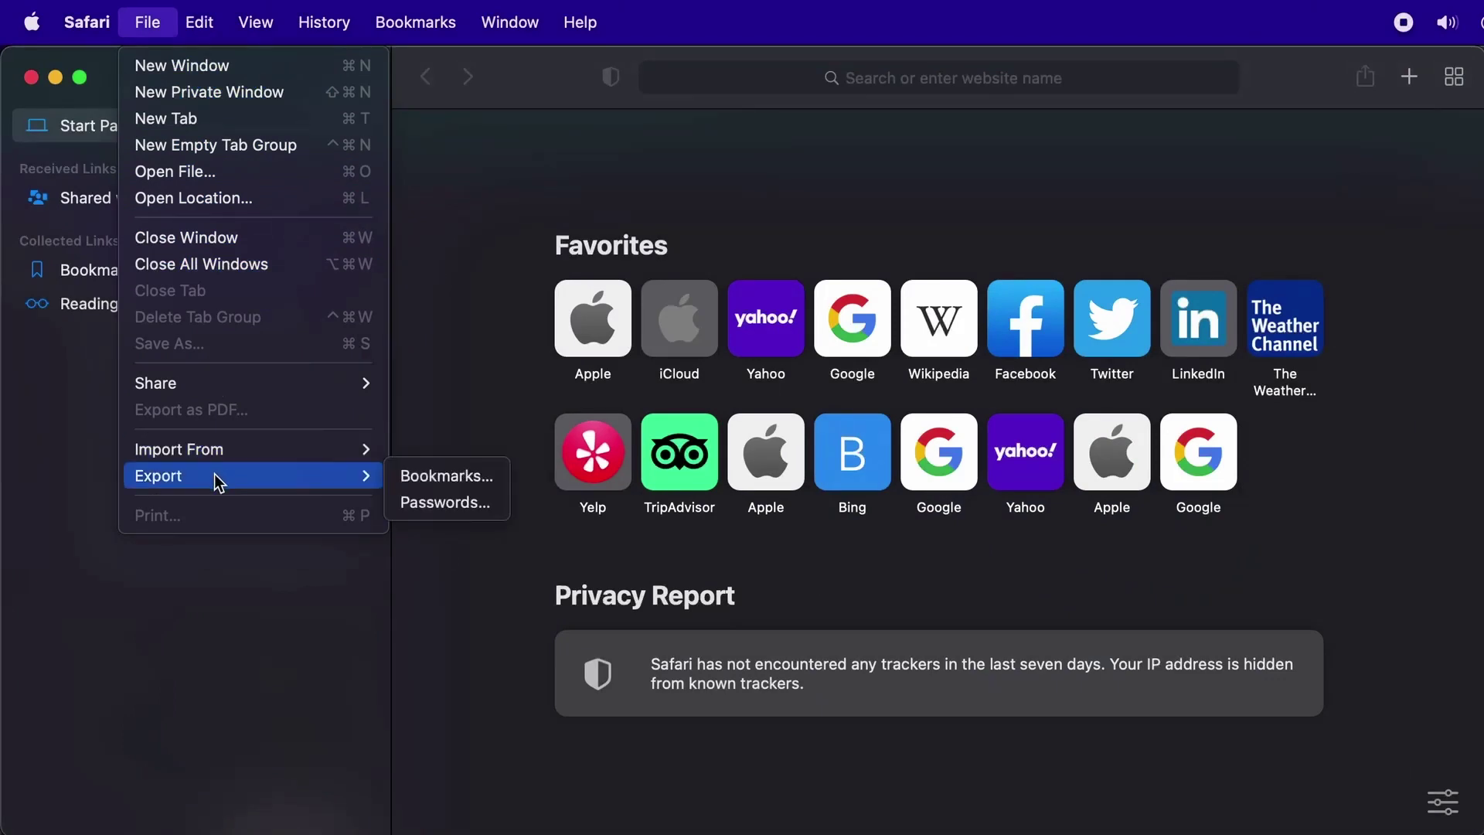
left_click(422, 478)
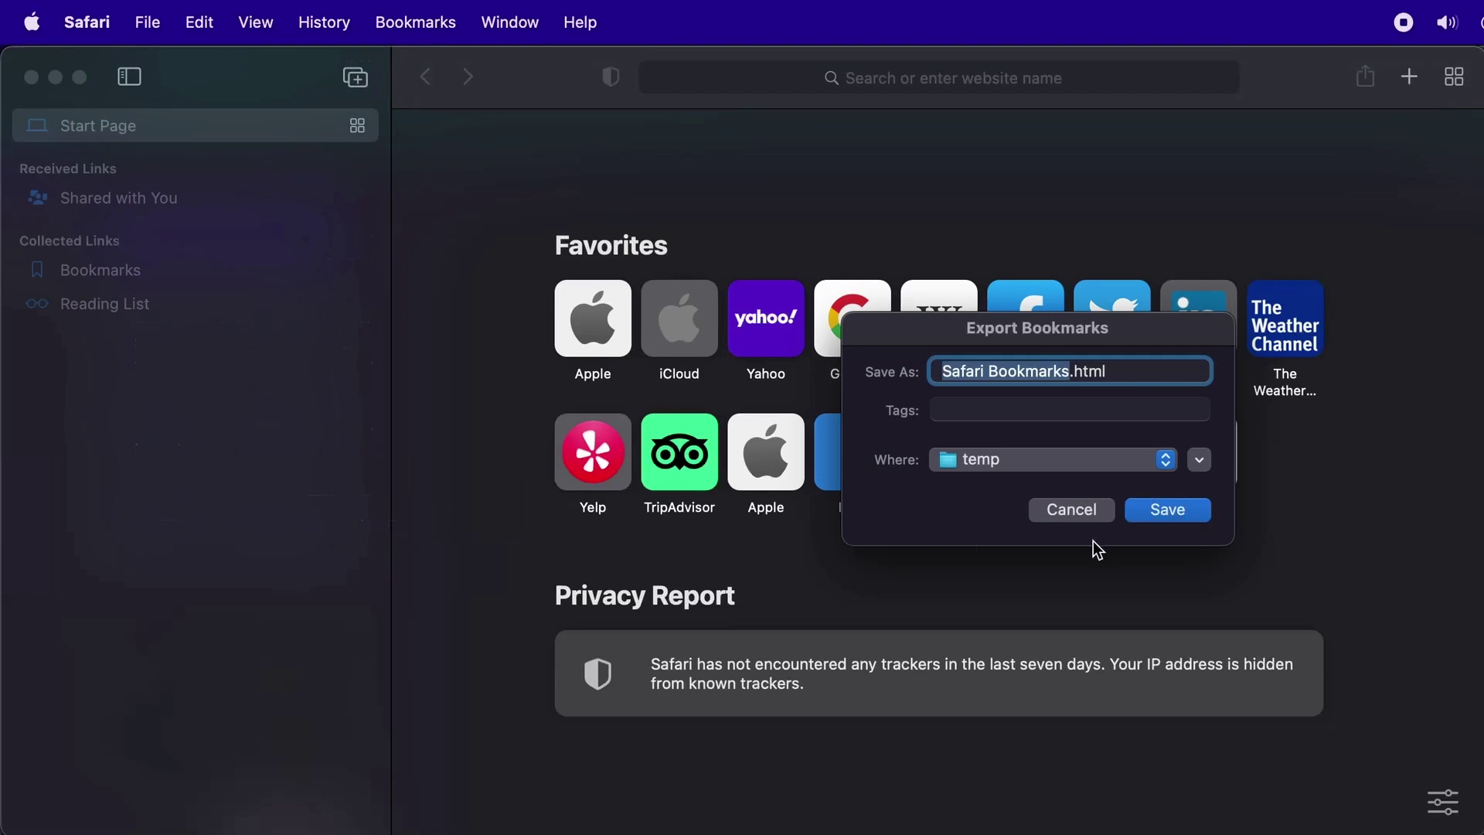
left_click(1173, 514)
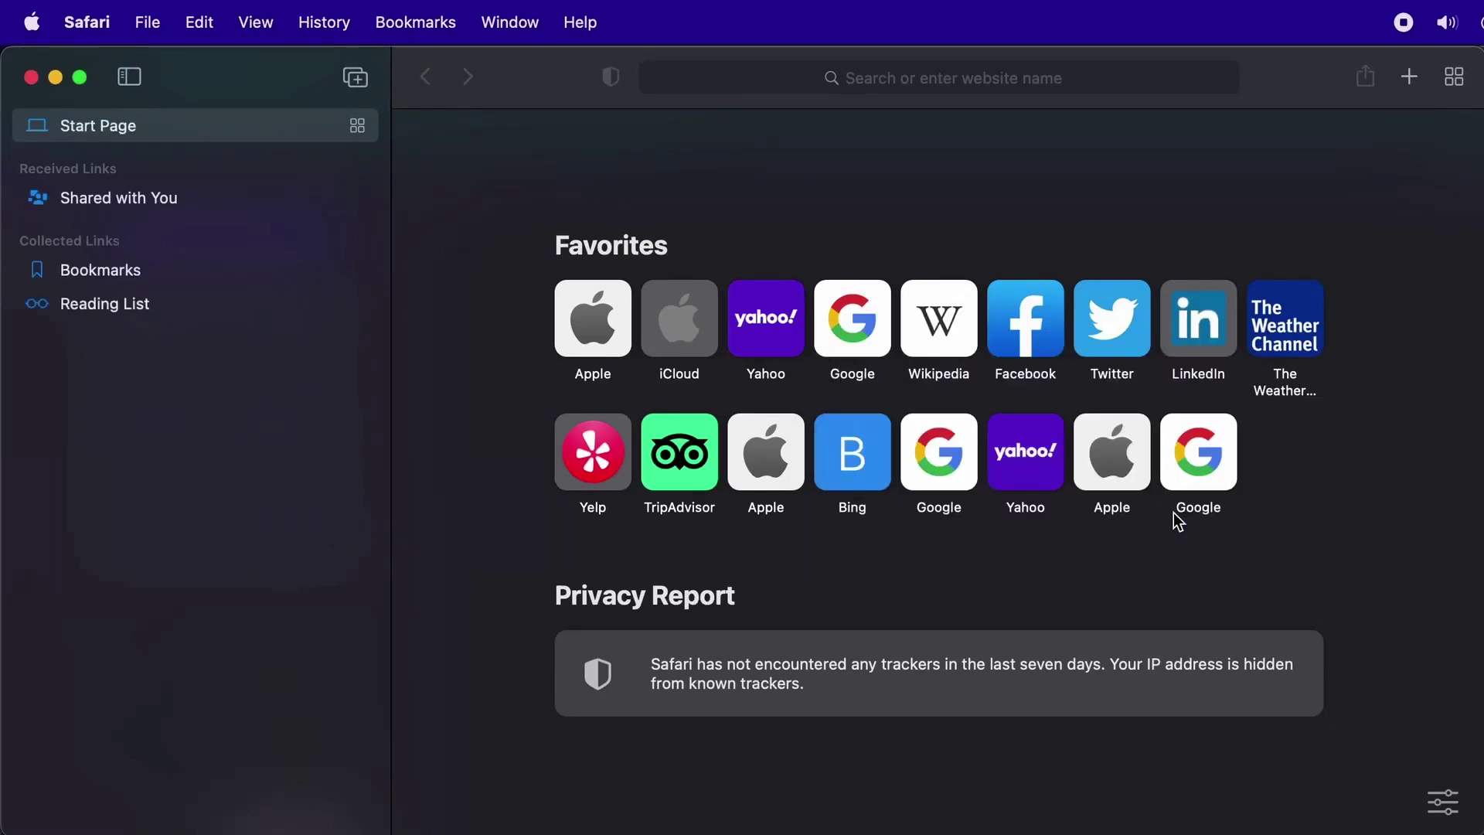
Start Safari's Import From > Bookmarks HTML File and browse to the temp folder
left_click(151, 29)
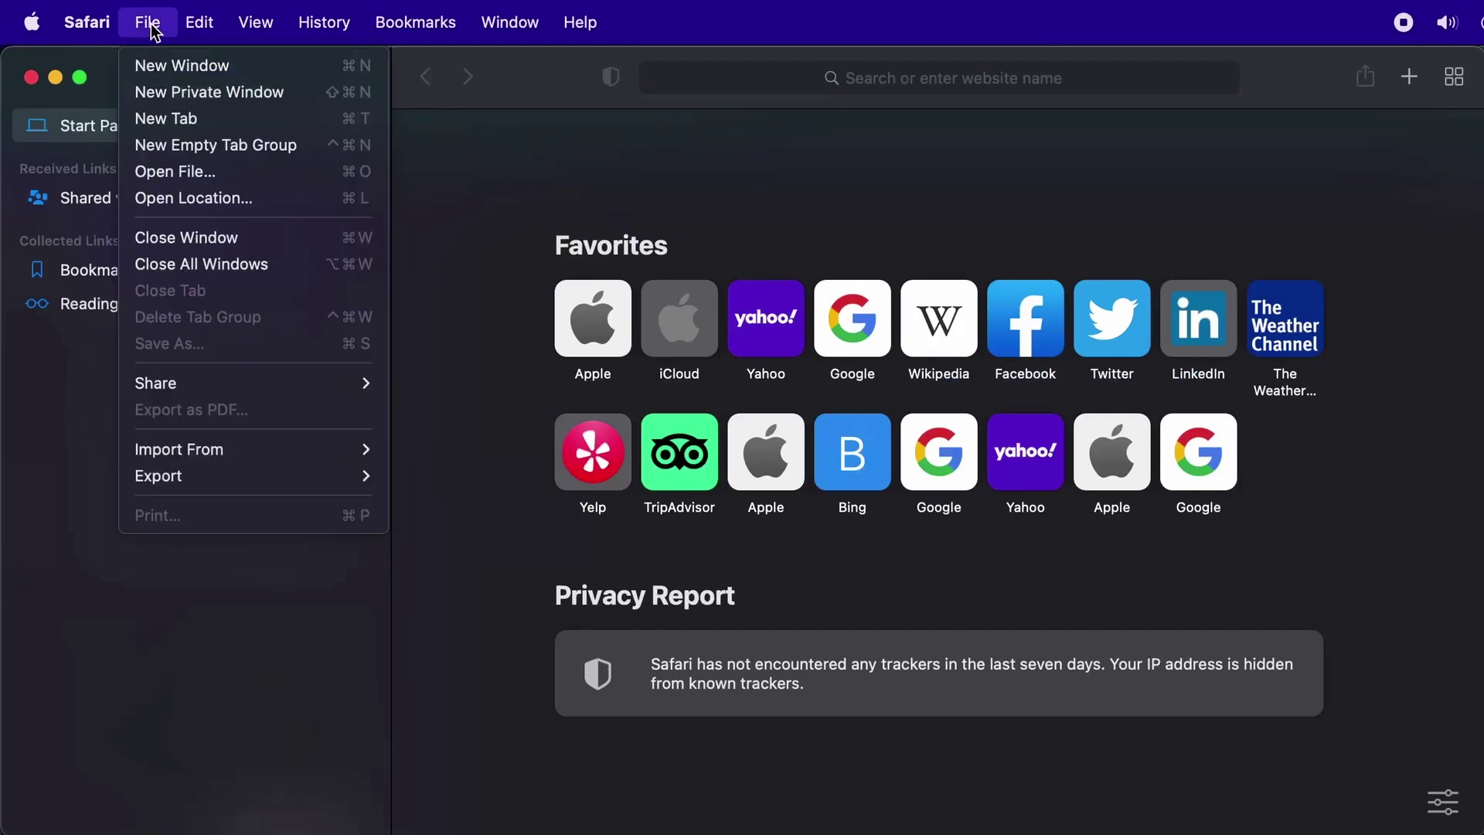
mouse_move(183, 463)
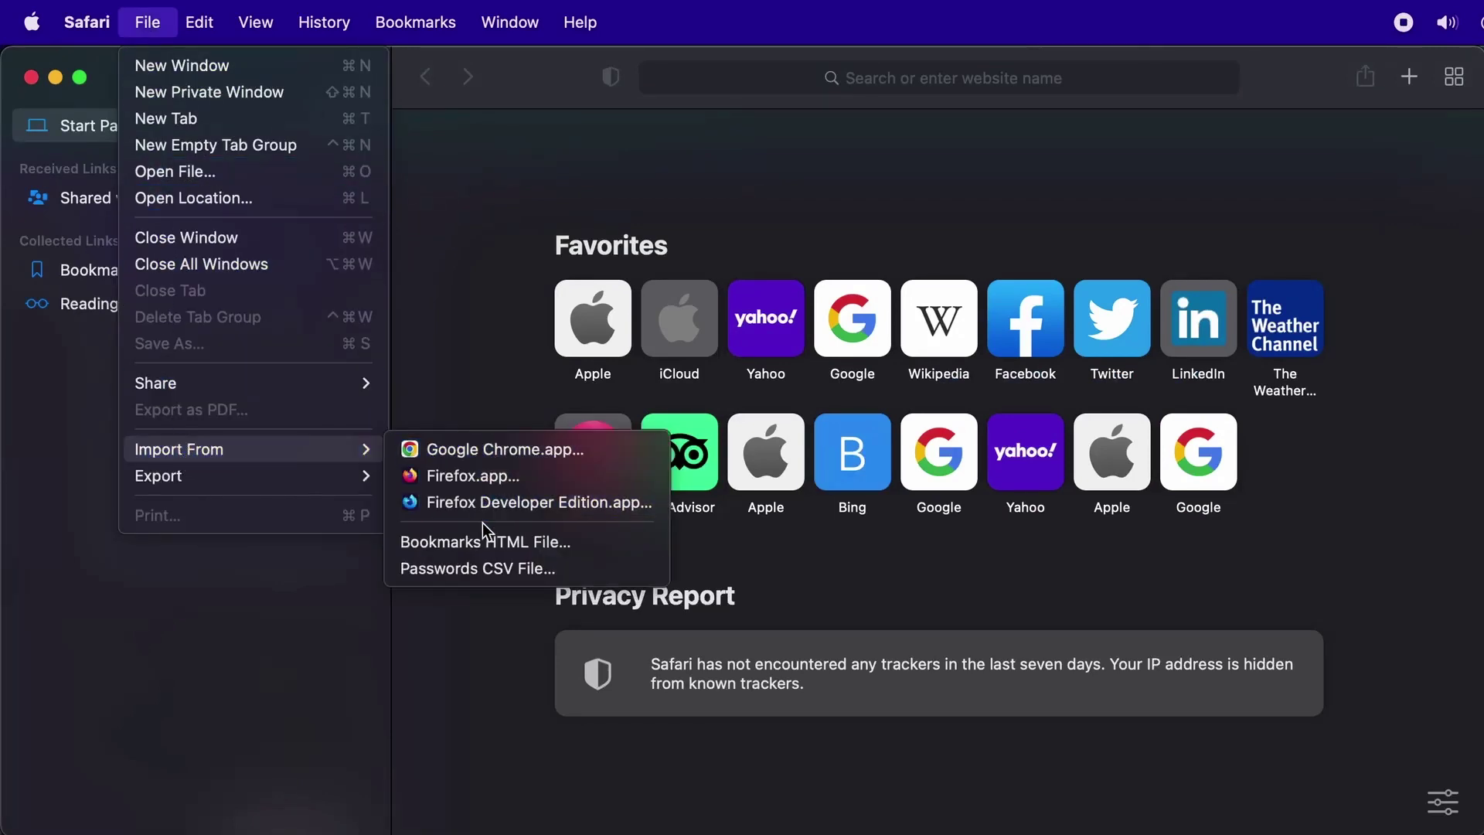
left_click(517, 544)
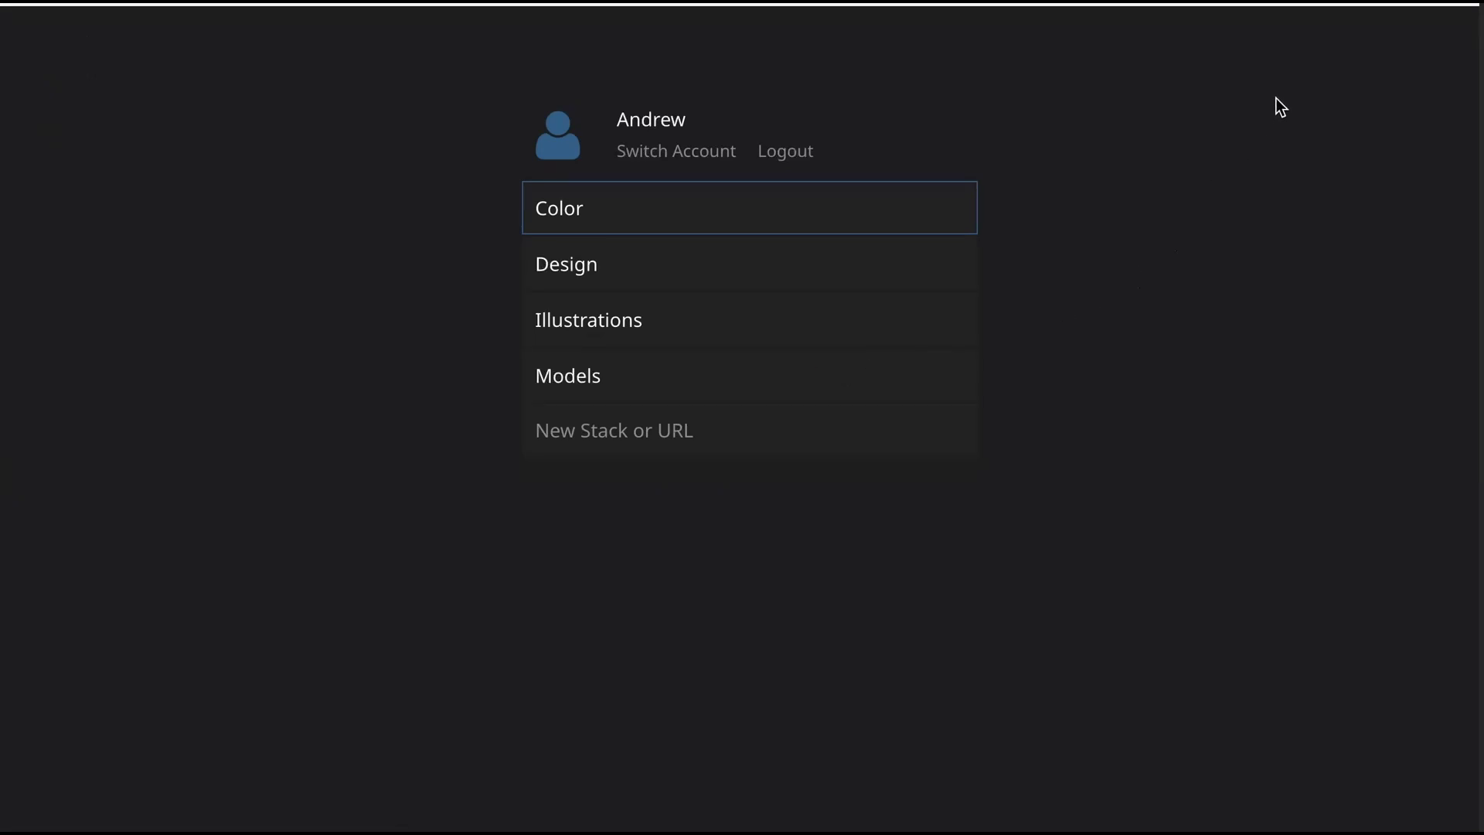
Reveal Webcull's toolbar with the gear icon above the Color, Design, Illustrations and Models stacks
mouse_move(1337, 31)
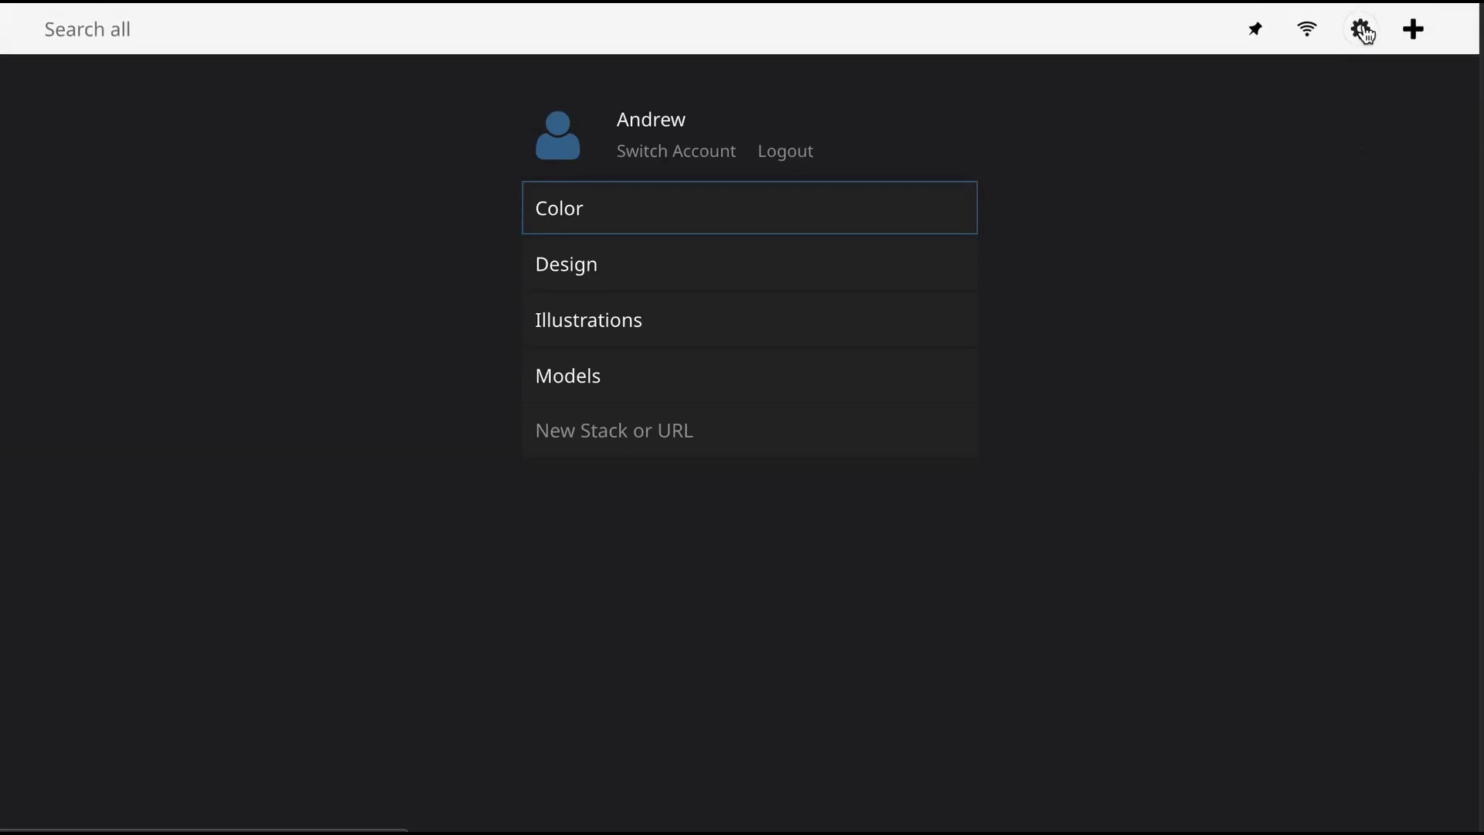
Import the bookmarks HTML file from Webcull's Settings, adding an Other Bookmarks stack
left_click(1362, 31)
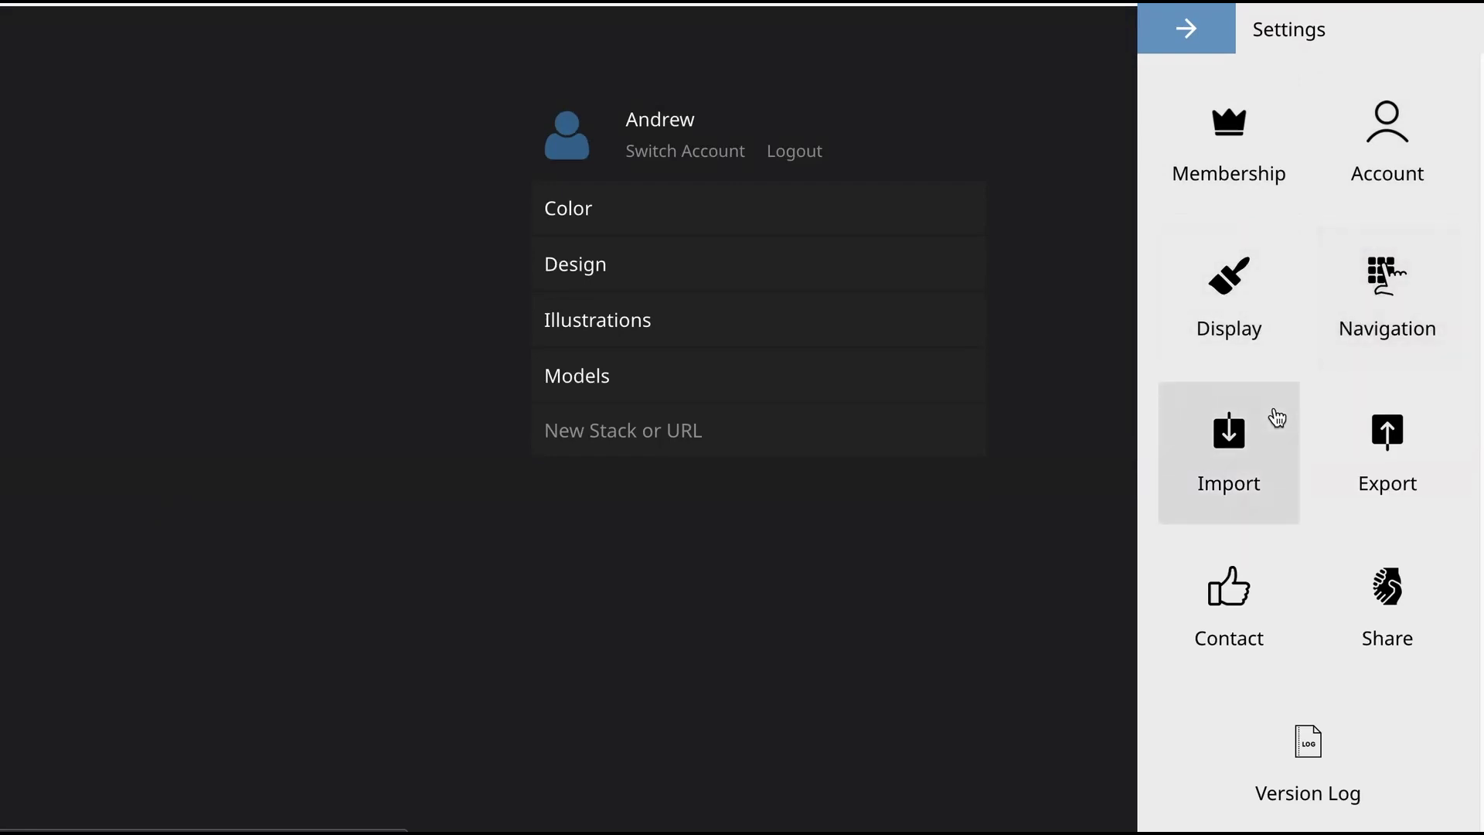
left_click(1246, 440)
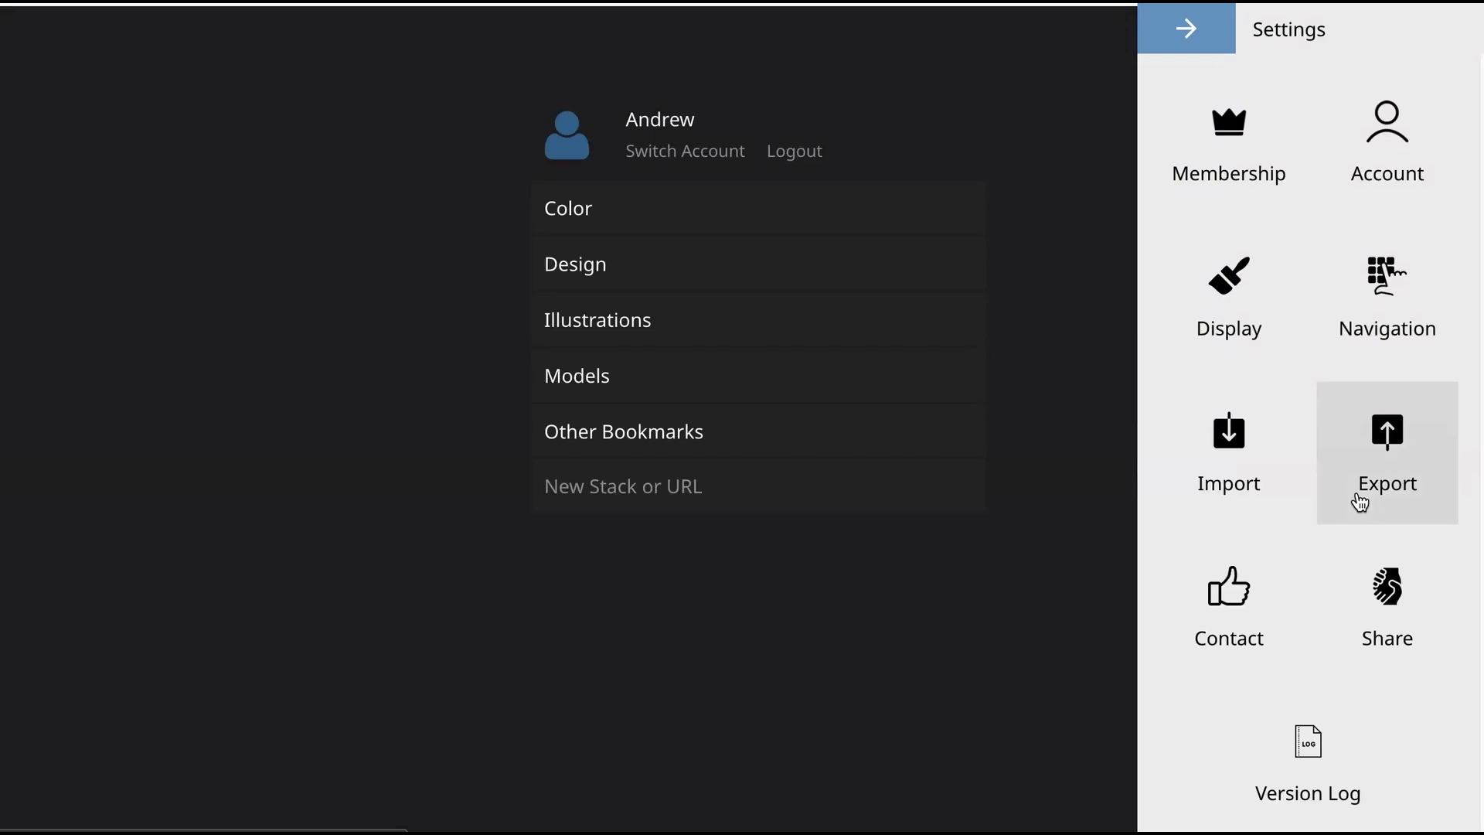
Open Webcull's Bookmark Export page offering HTML Browser Export File and CSV Tab Delimited File
left_click(1359, 502)
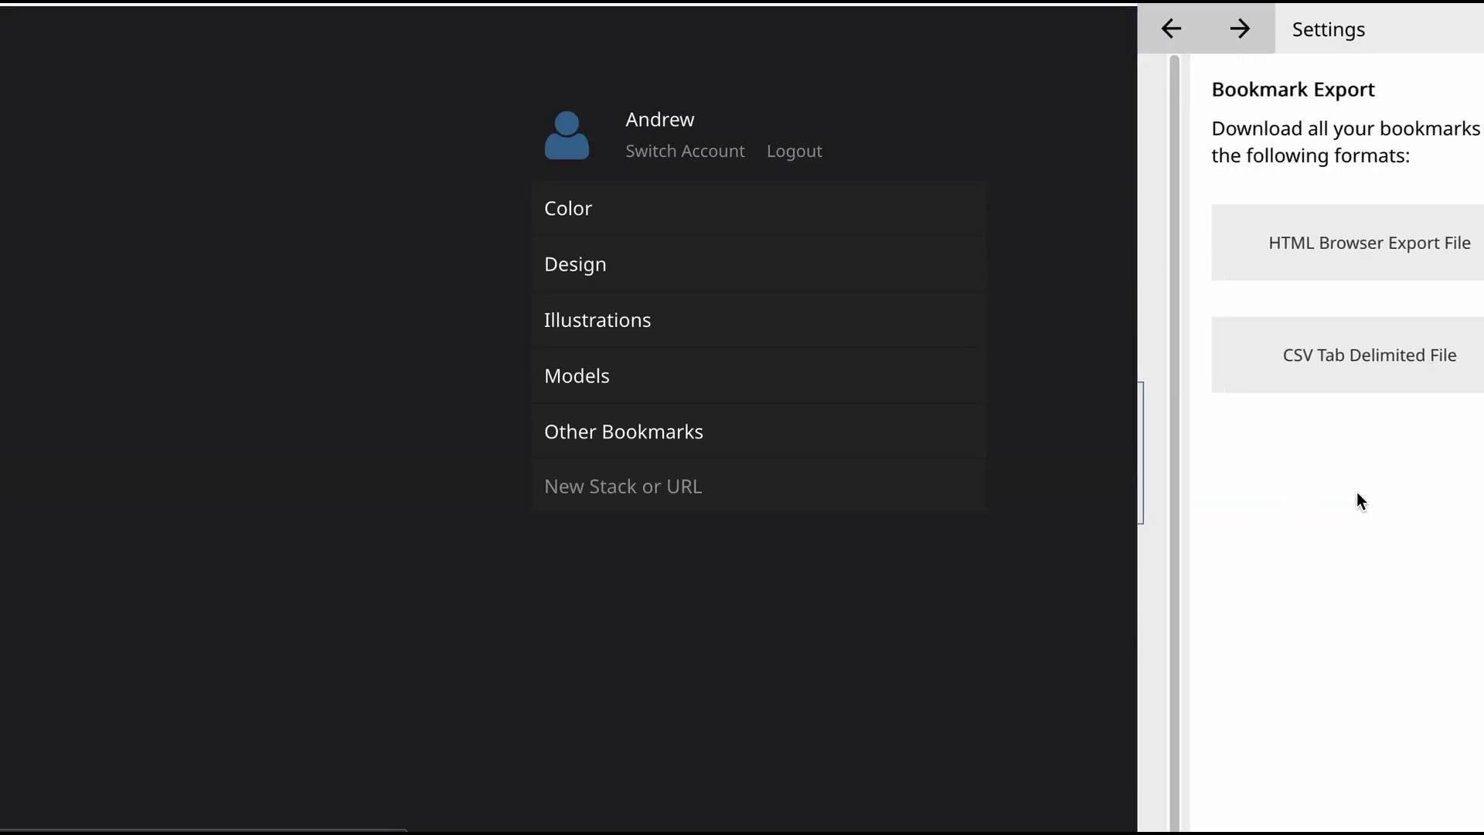